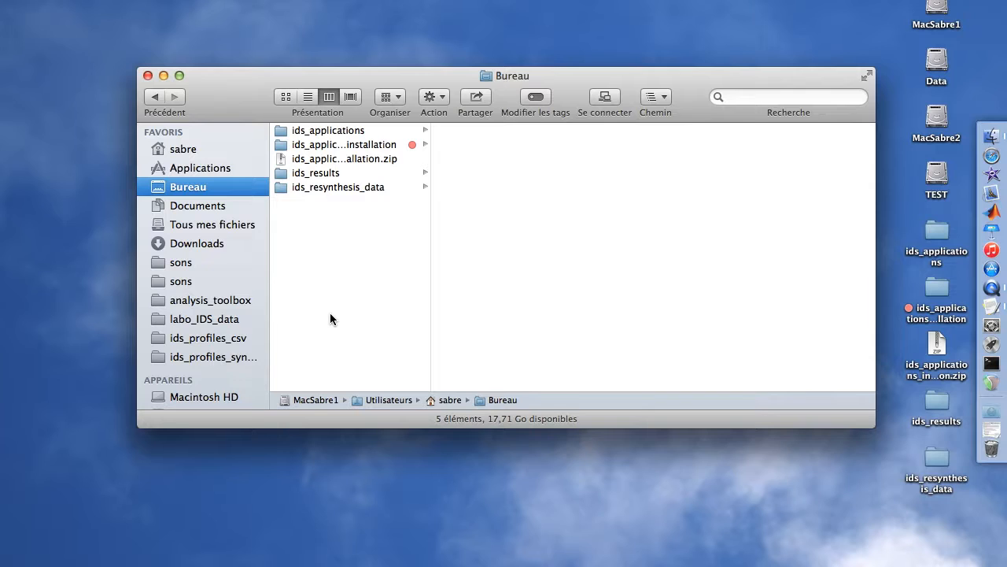
- Open IDS_Gradients_Bigradients_Generator.app from the ids_applications folder on the desktop and bring its window fully into view
key("Down")
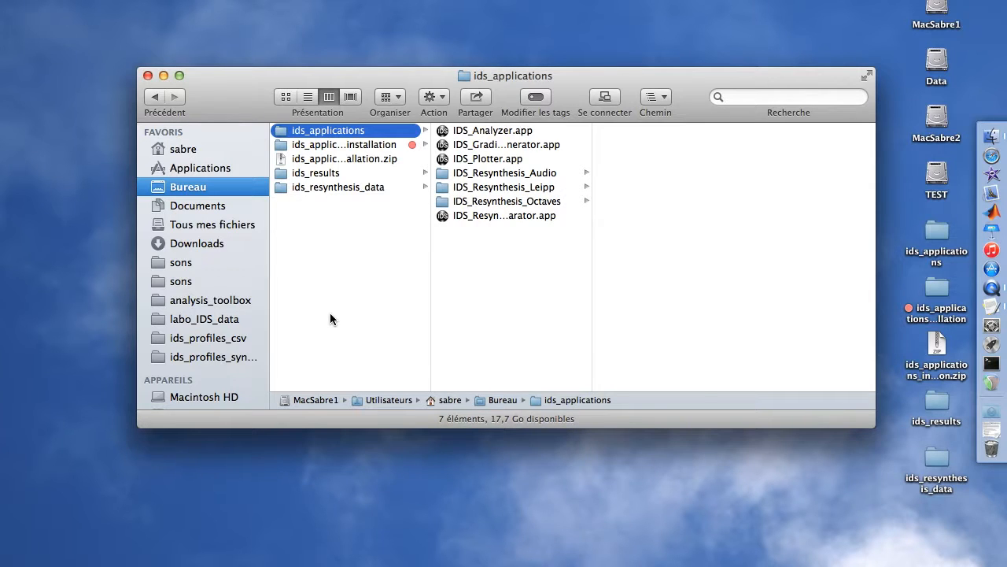
key("Right")
key("Down")
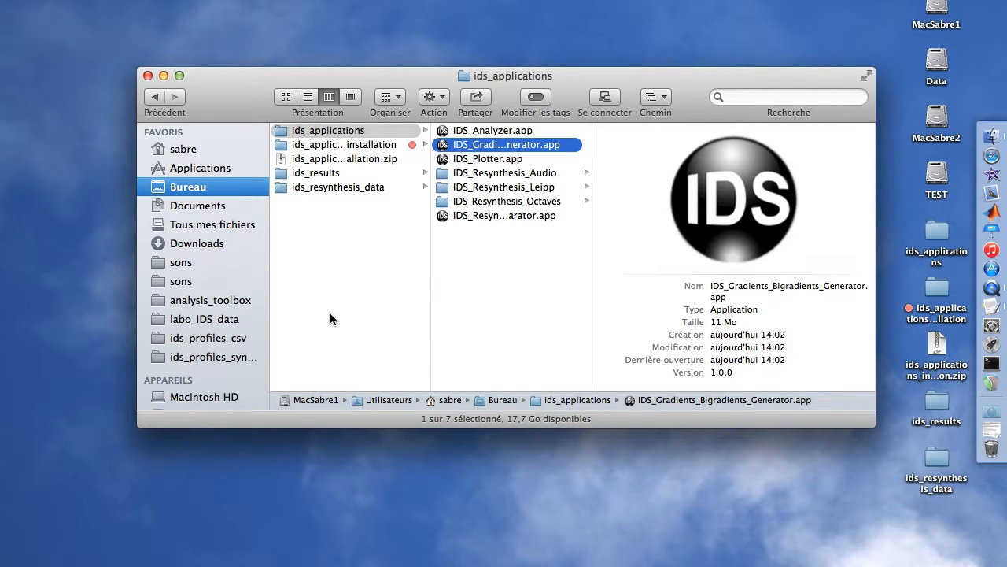
key("super+o")
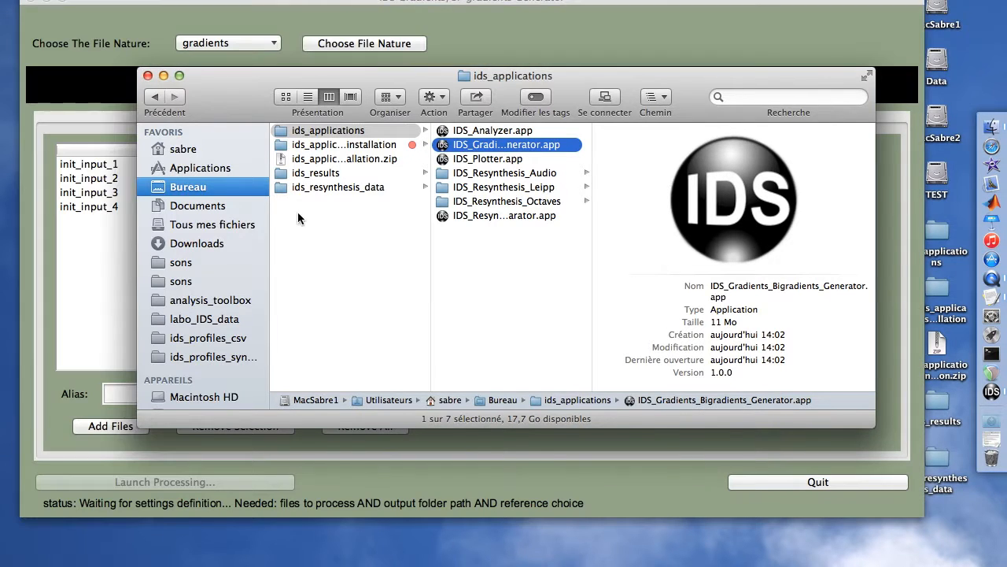
left_click_drag(261, 8, 279, 54)
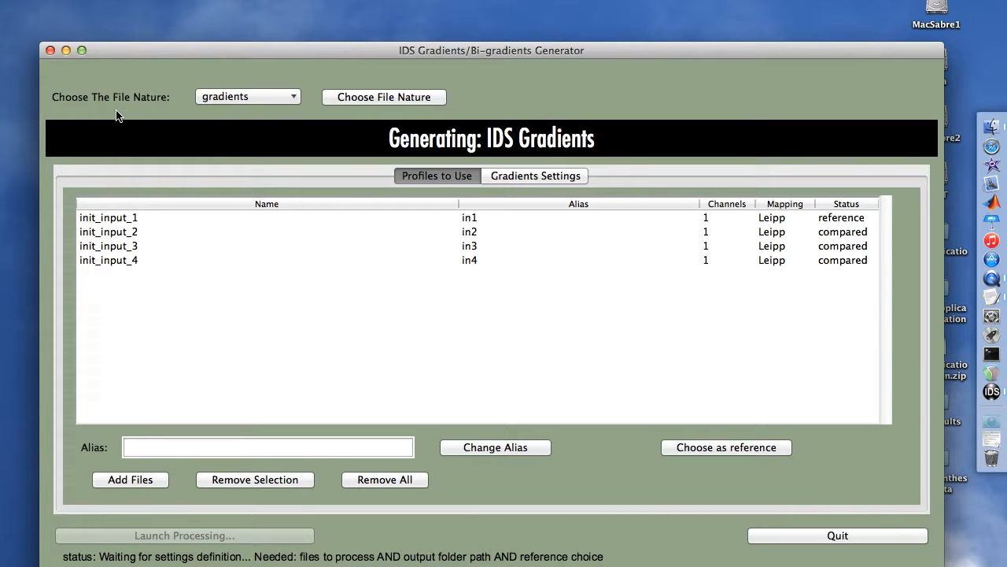
- Set the file nature to gradients and apply that choice
left_click(217, 99)
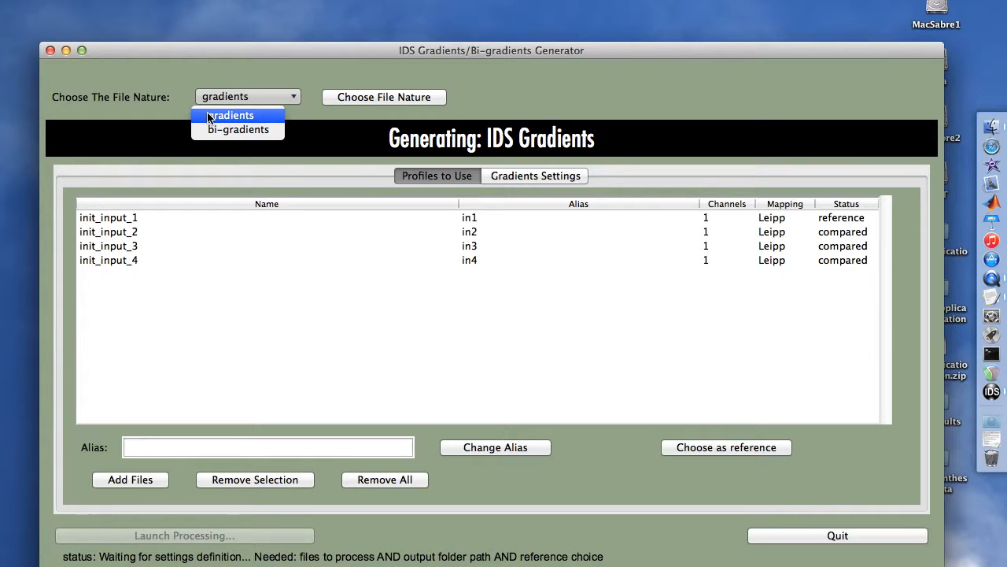
left_click(210, 116)
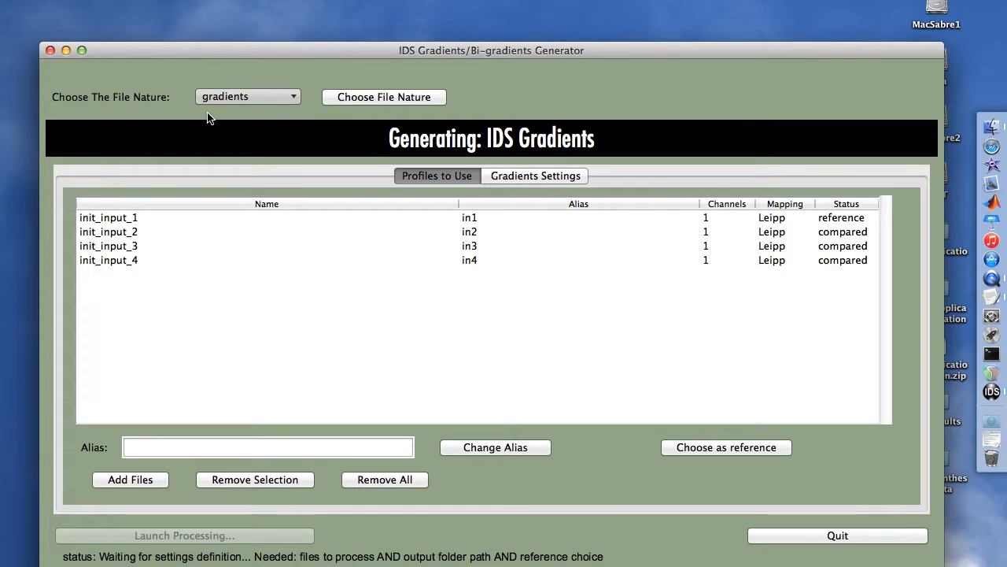
left_click(347, 98)
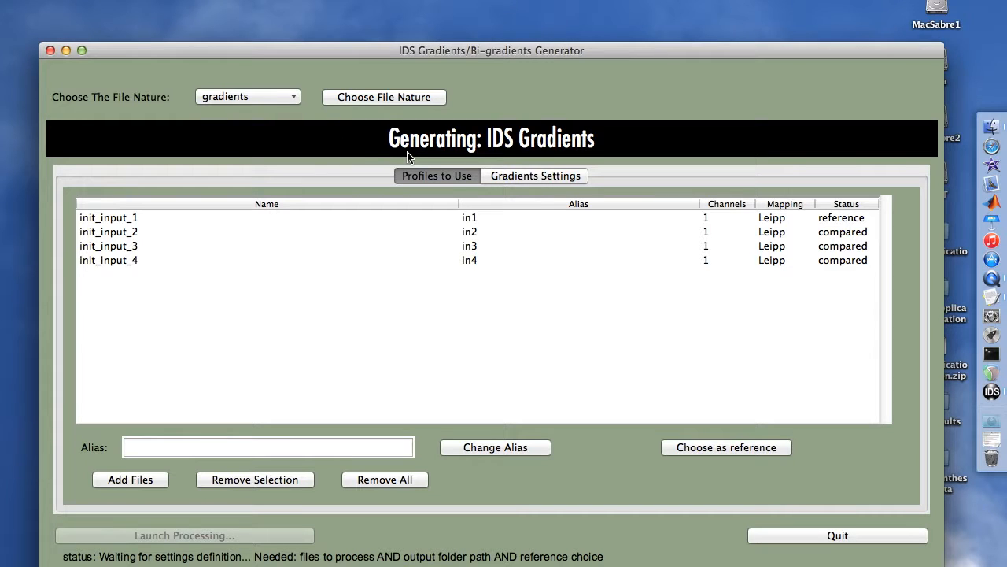
- In the gradients settings, set the IDS profiles main folder to Test_Leipp_20171017 inside ids_profiles_csv/Leipp
left_click(517, 176)
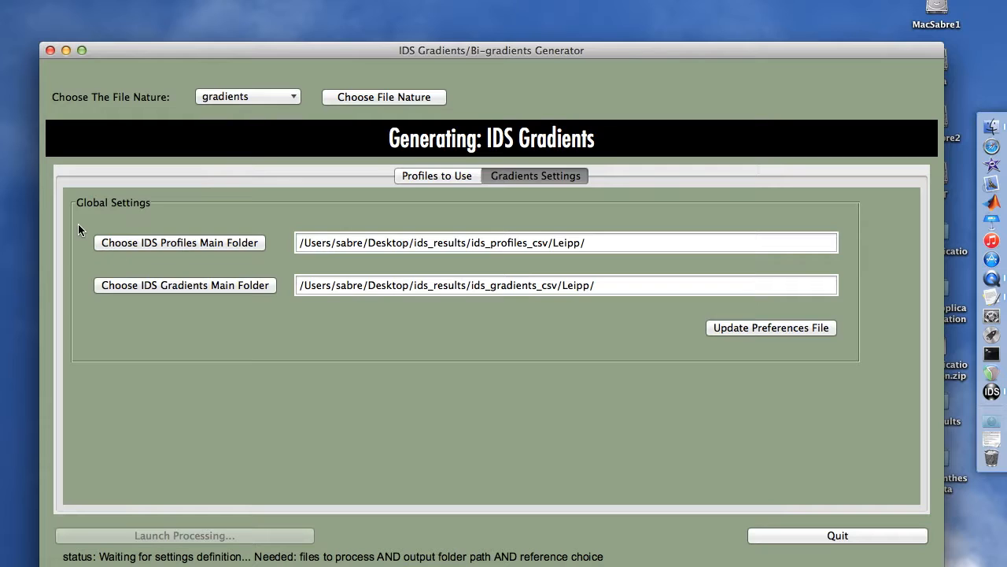
left_click(437, 175)
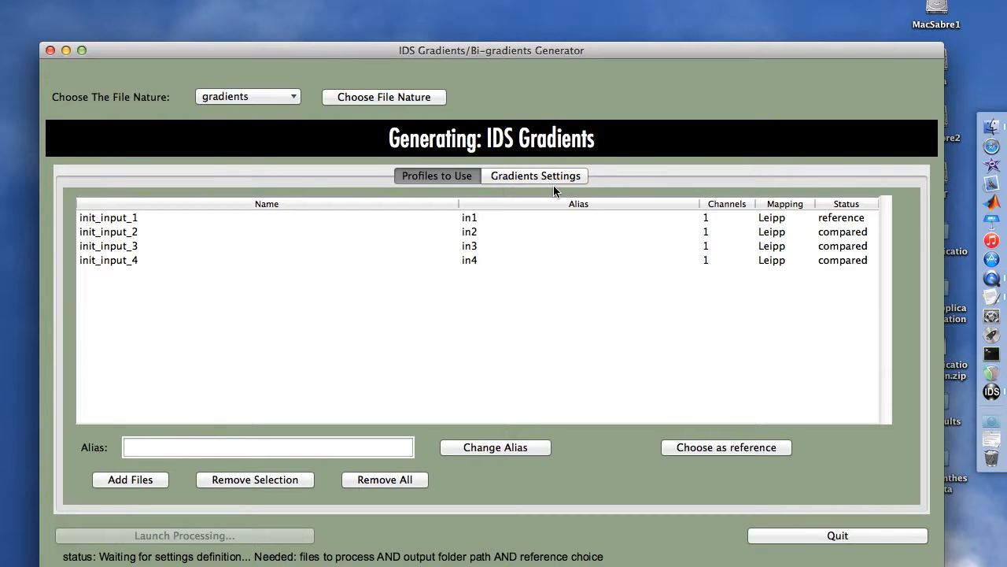
left_click(540, 176)
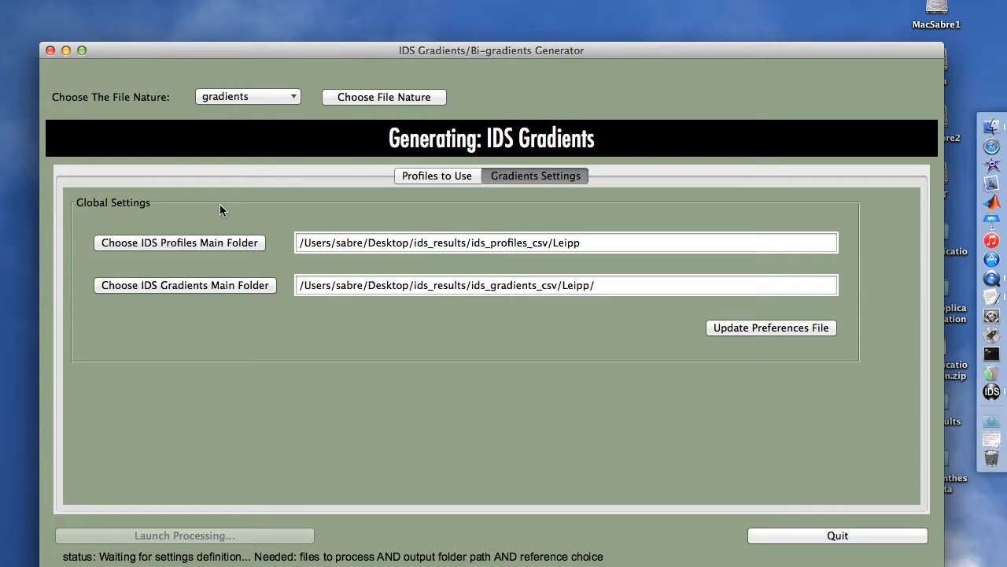
left_click(210, 244)
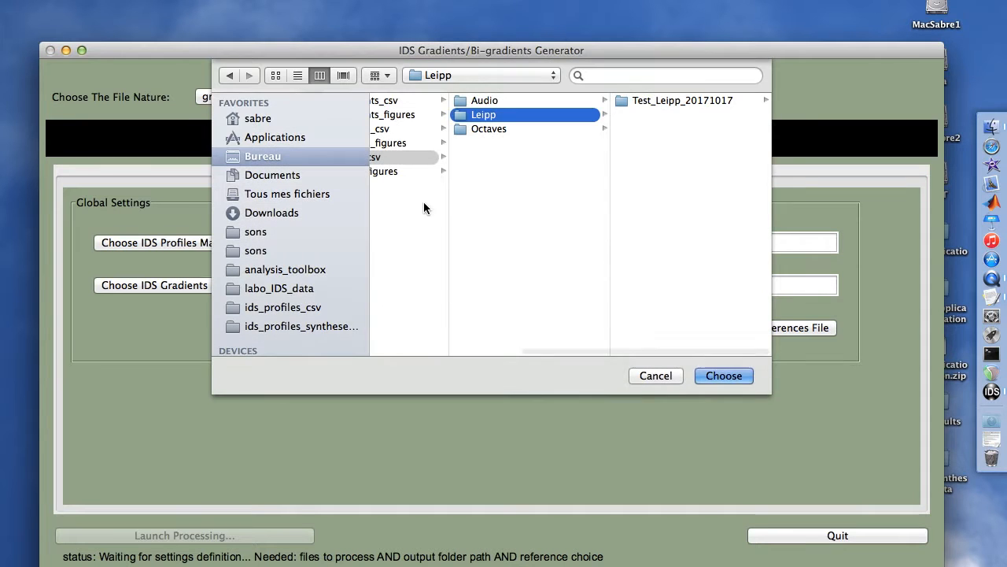
key("Right")
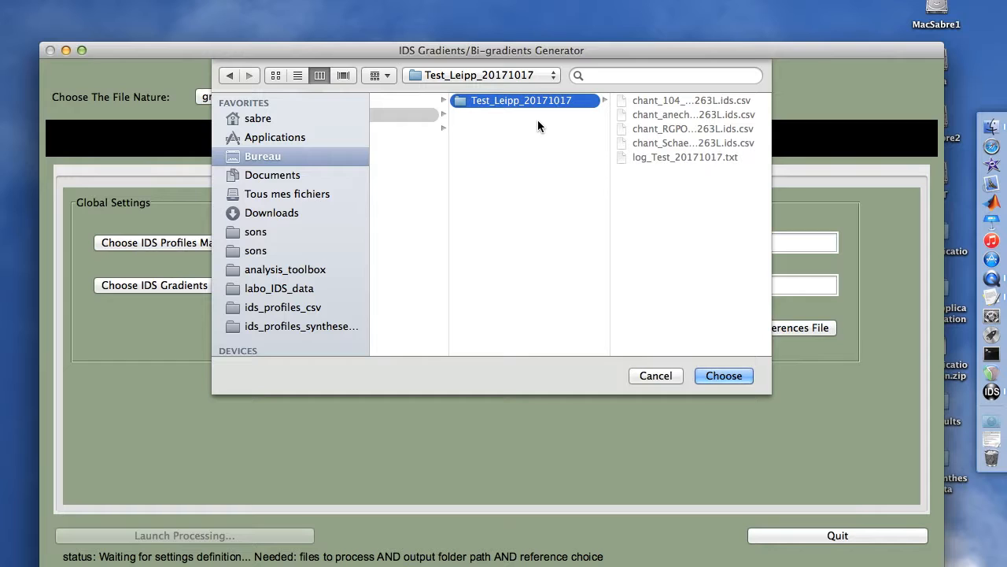
key("Return")
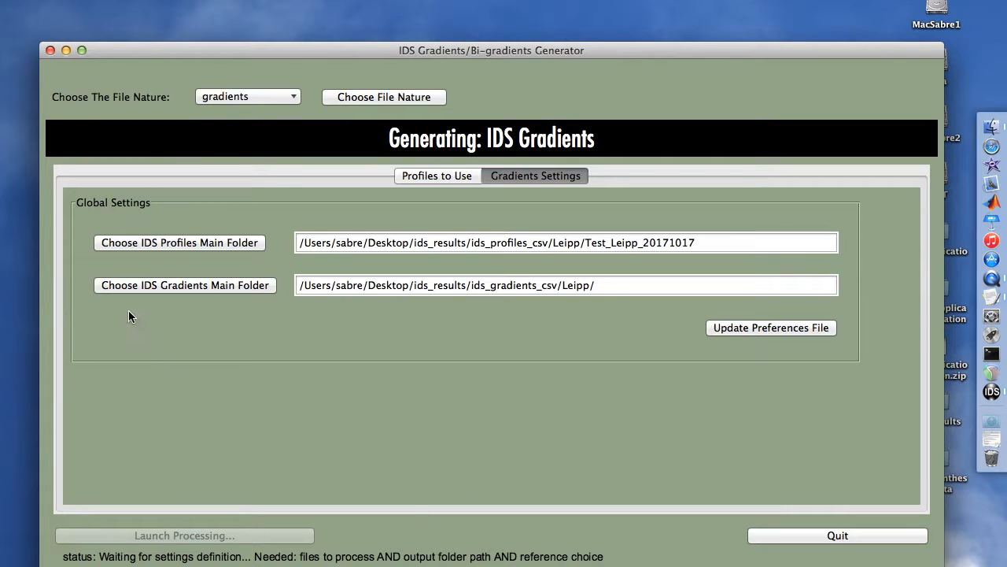
- Create a TestGrad folder in ids_gradients_csv/Leipp, choose it as the IDS gradients main folder and update the preferences file
left_click(128, 287)
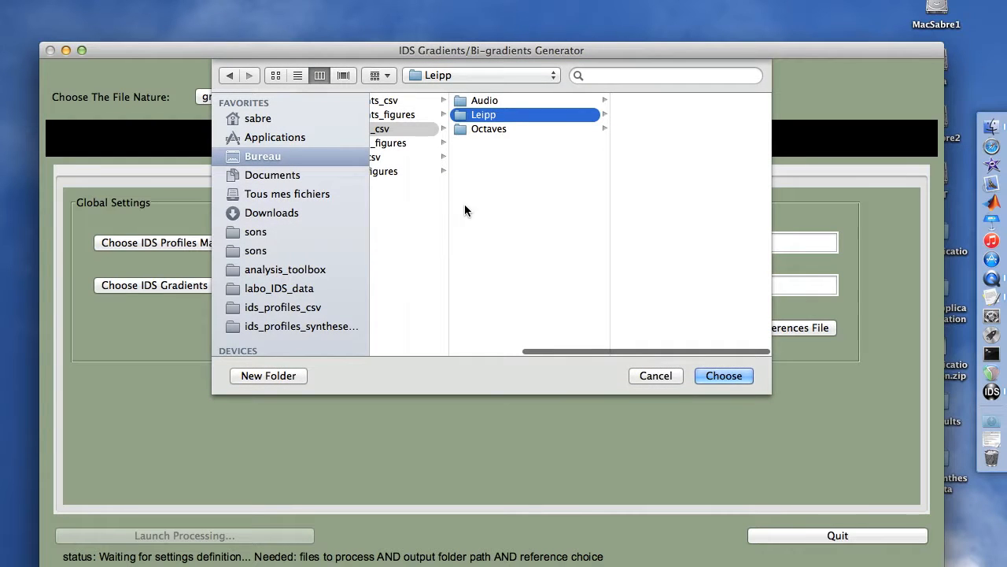
left_click(281, 376)
type("Tes")
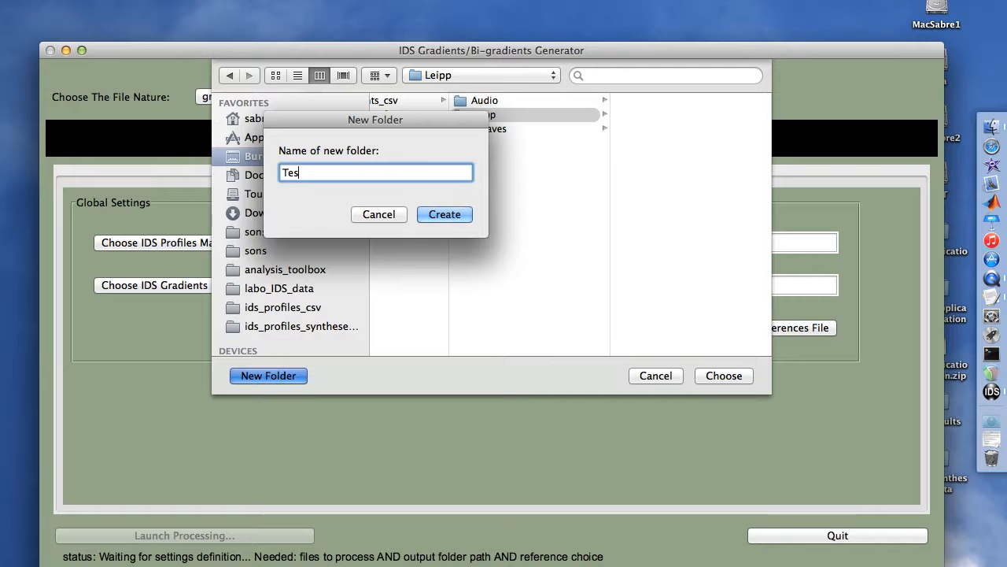
type("tGrad")
left_click(434, 214)
key("Return")
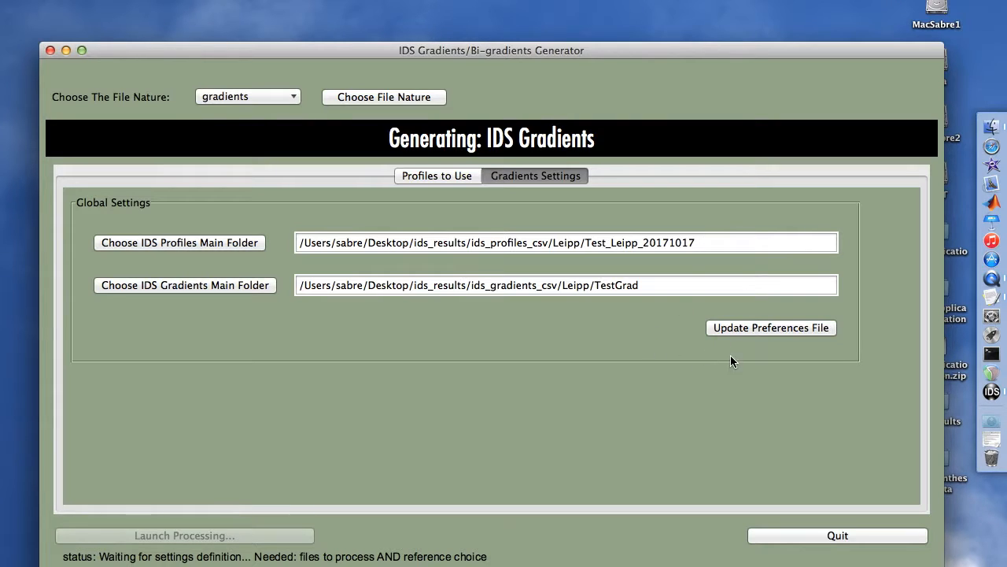
left_click(725, 328)
- Add the four chant .ids.csv files from Test_Leipp_20171017 to the profiles to use
left_click(420, 176)
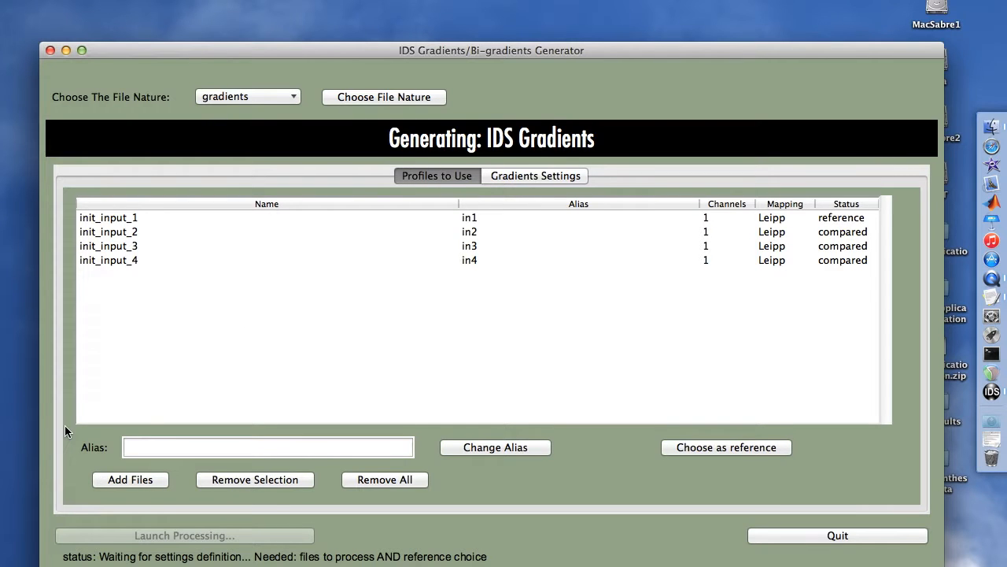
left_click(110, 479)
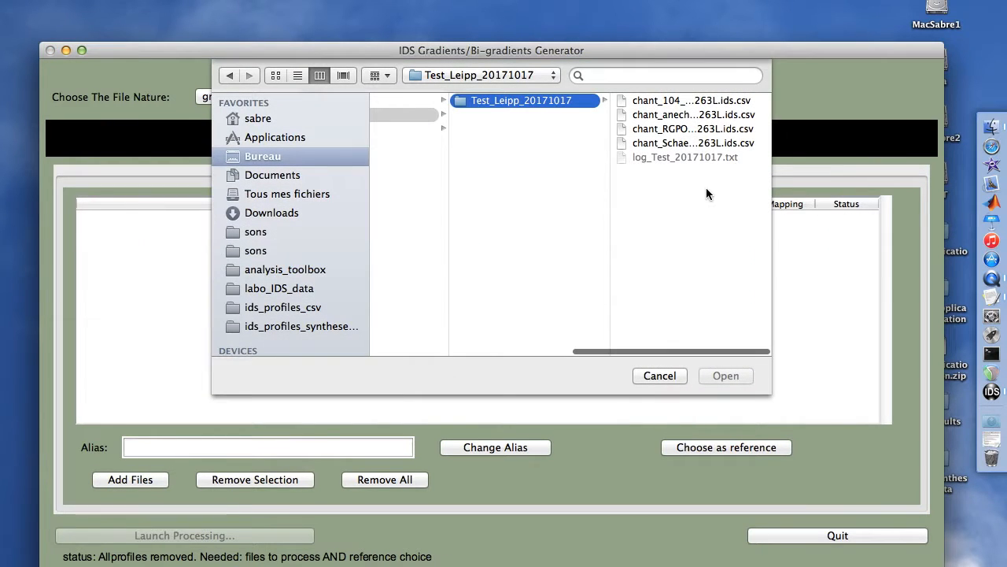
left_click_drag(759, 142, 756, 82)
key("Return")
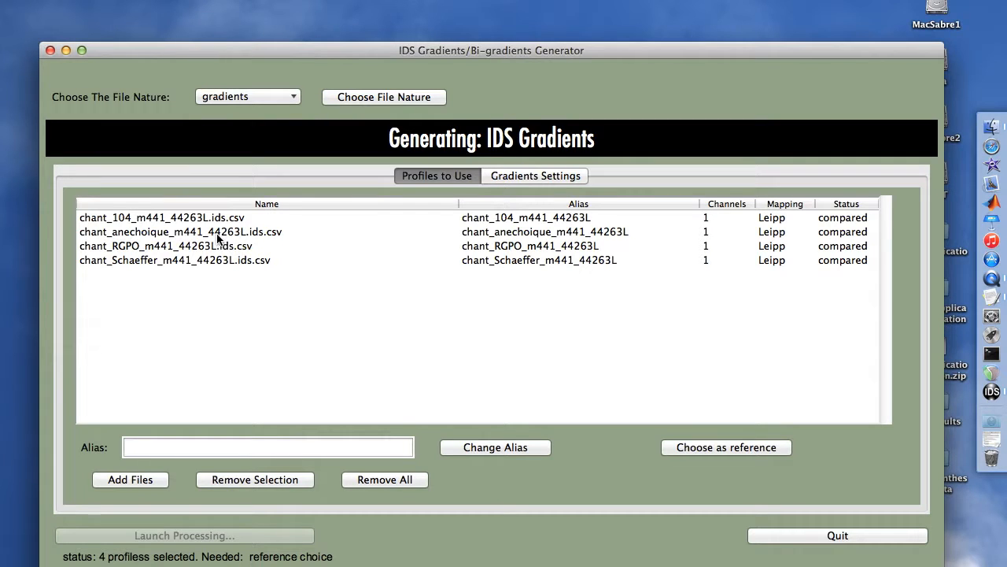
- Make the chant_anechoique profile the reference and change its alias to anechoique
left_click(220, 232)
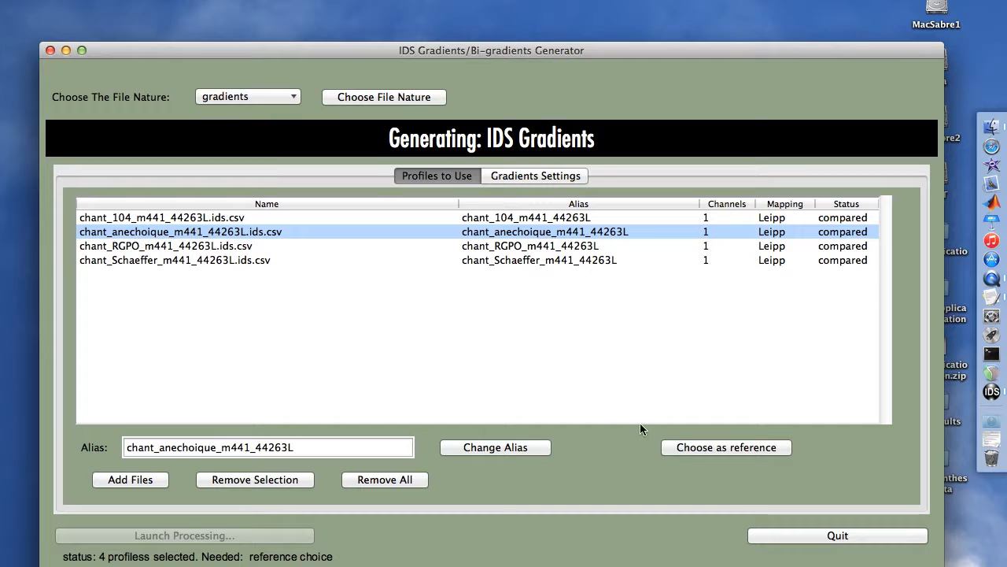
left_click(692, 447)
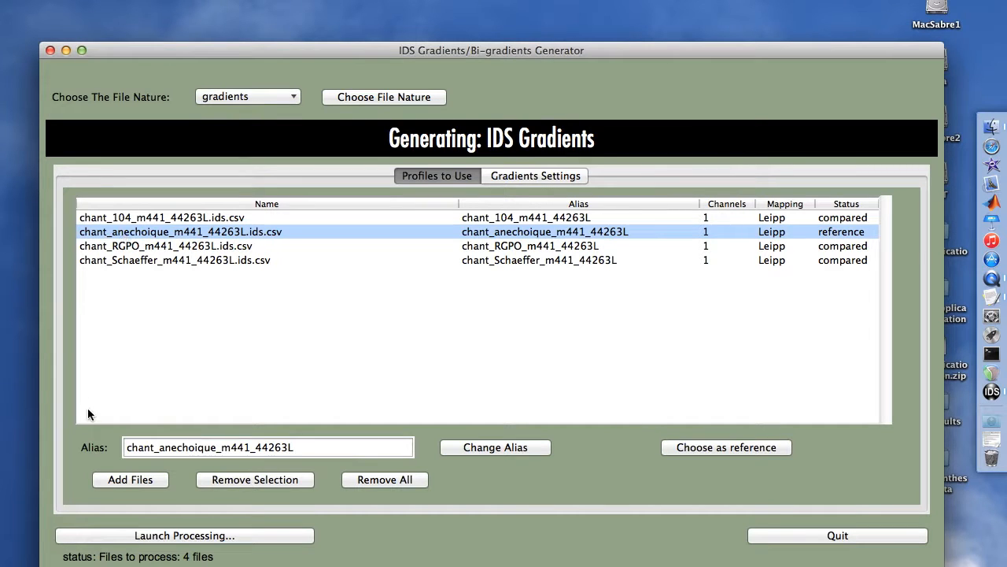
left_click(298, 446)
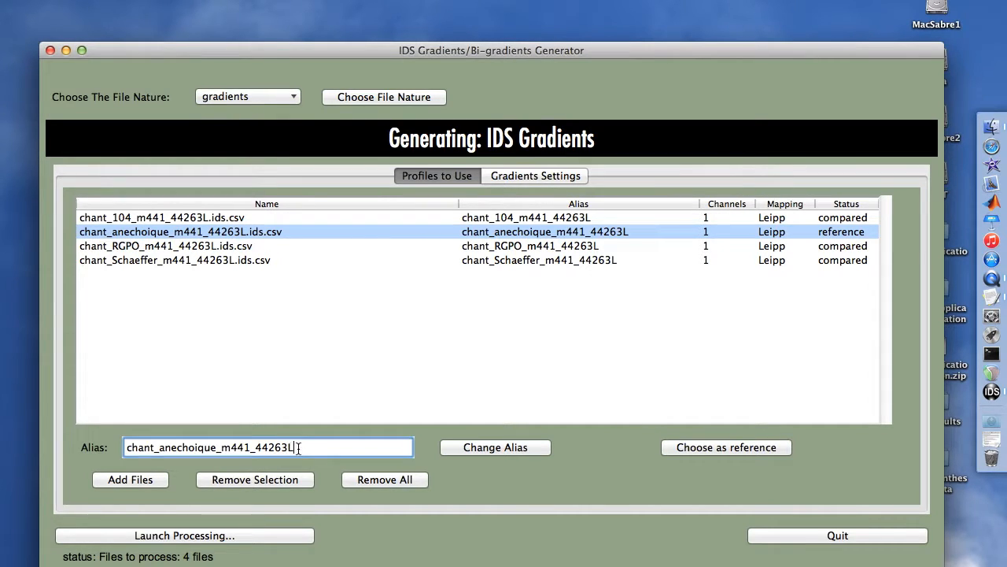
key("BackSpace")
key("BackSpace")
key("BackSpace")
key("BackSpace")
key("BackSpace")
key("BackSpace")
key("BackSpace")
key("BackSpace")
key("BackSpace")
key("BackSpace")
key("BackSpace")
left_click(160, 447)
key("BackSpace")
key("BackSpace")
key("BackSpace")
key("BackSpace")
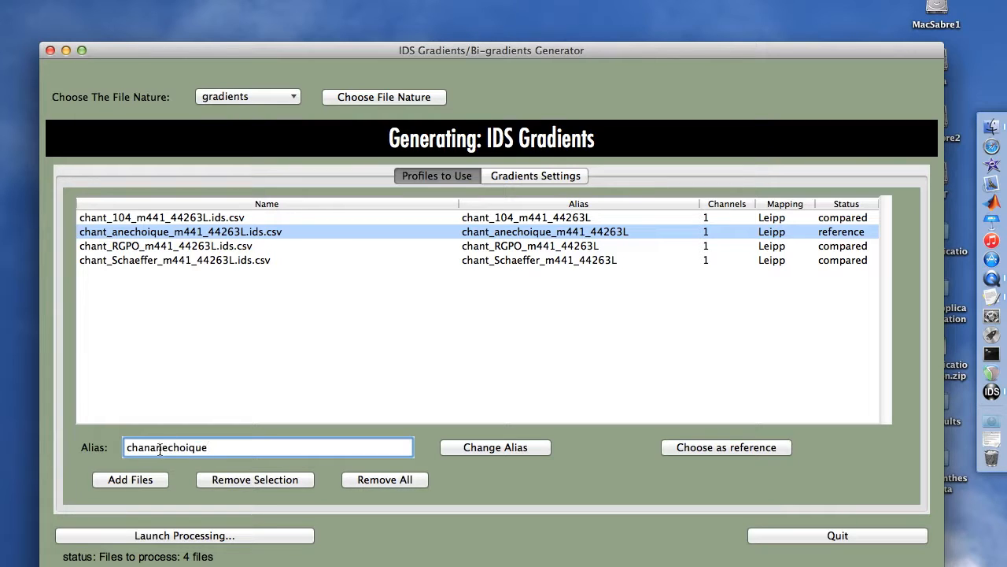
key("BackSpace")
key("BackSpace")
left_click(469, 446)
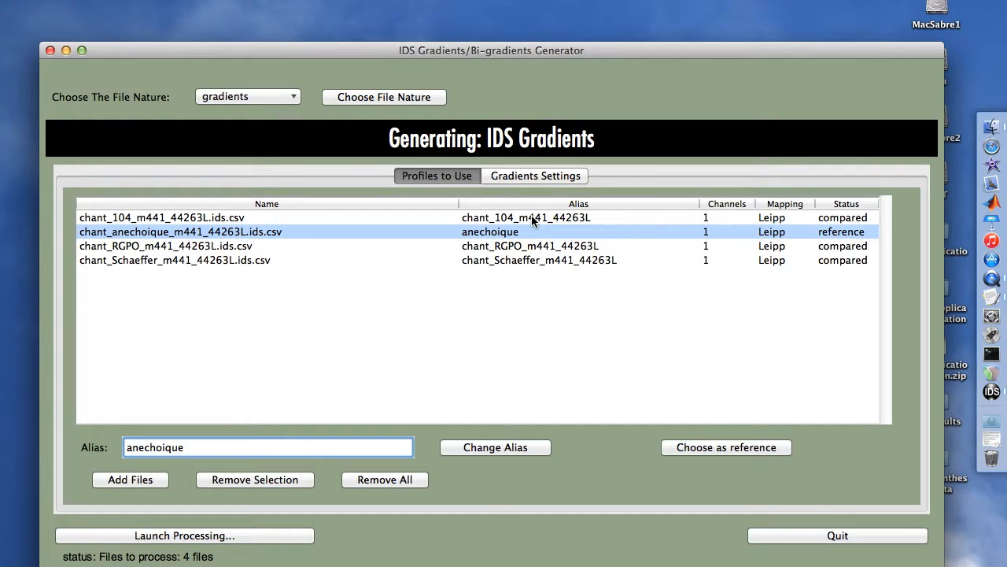
- Change the alias of the chant_104_m441_44263L profile to chant_104
left_click(491, 218)
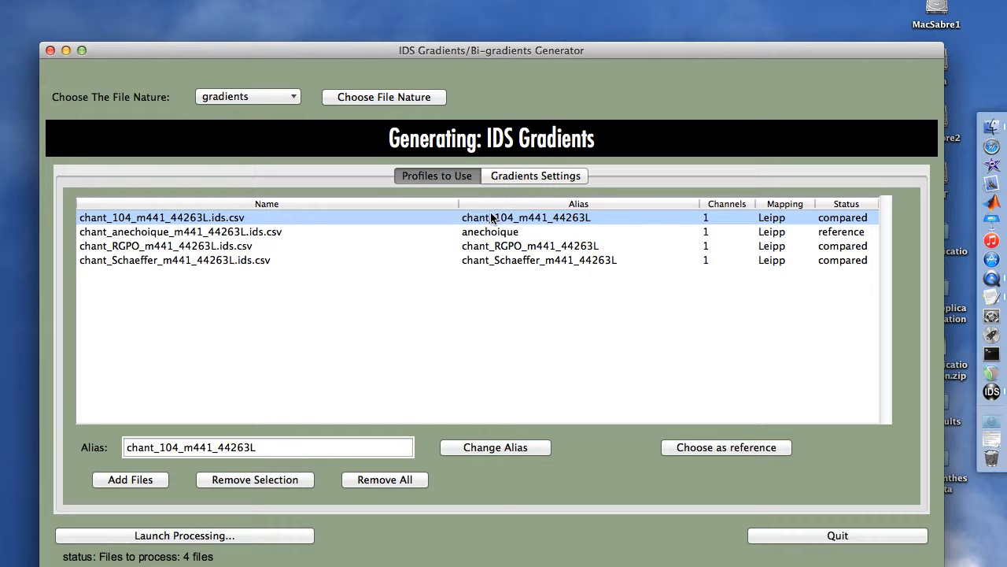
left_click(264, 451)
key("BackSpace")
key("BackSpace")
key("BackSpace")
key("BackSpace")
key("BackSpace")
key("BackSpace")
key("BackSpace")
key("BackSpace")
key("BackSpace")
key("BackSpace")
key("BackSpace")
key("BackSpace")
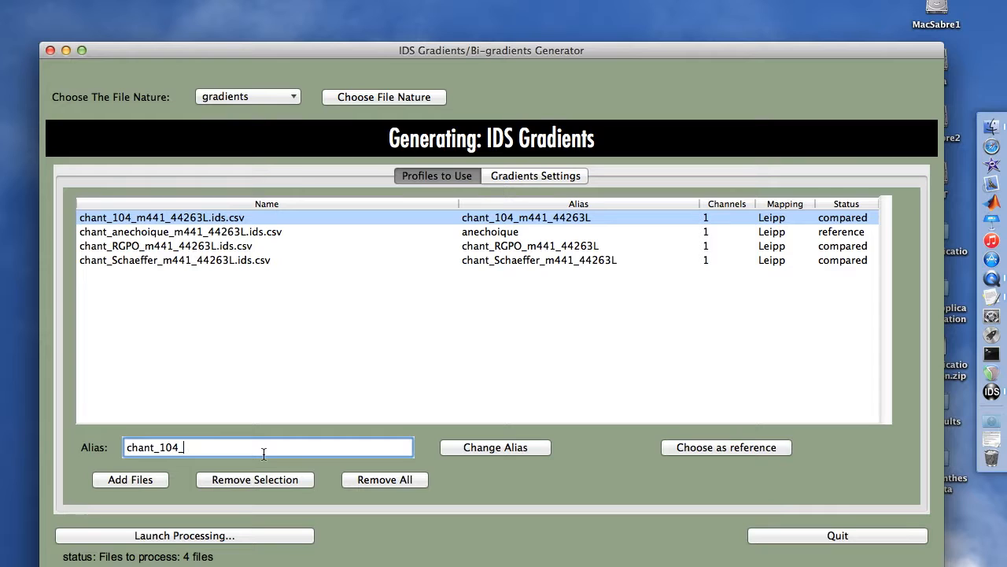
left_click(466, 450)
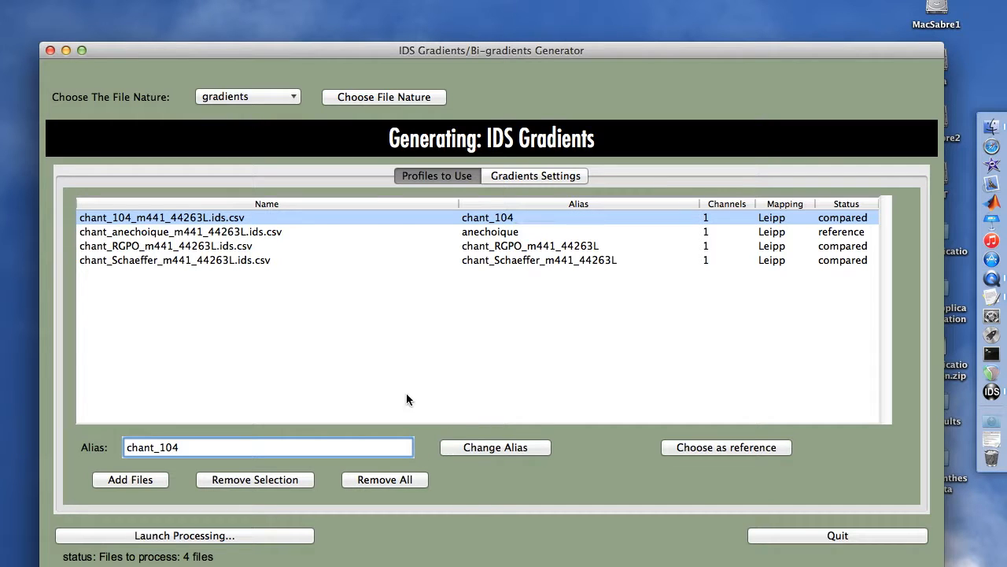
- Change the alias of the chant_RGPO_m441_44263L profile to chant_RGPO
left_click(209, 250)
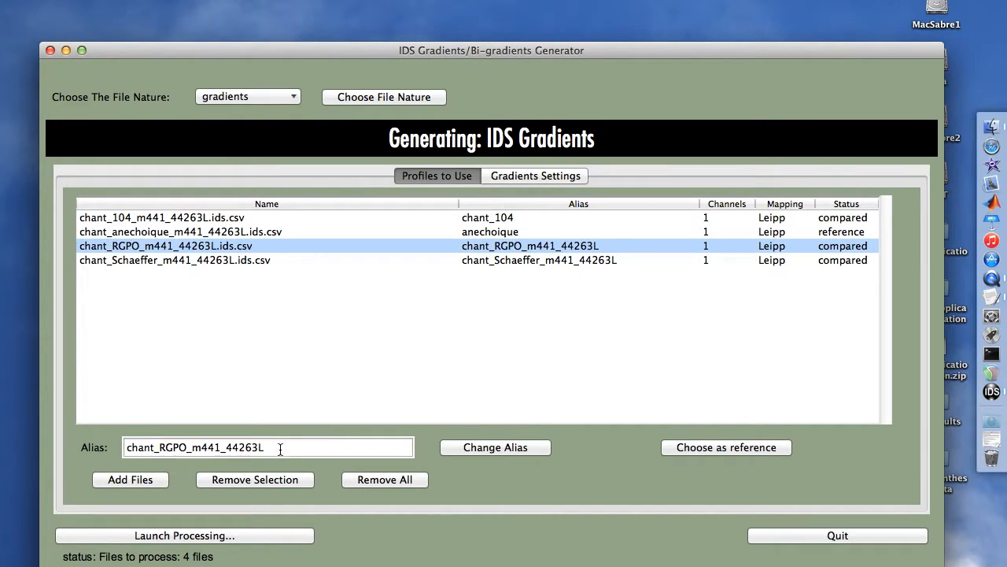
left_click(280, 448)
key("BackSpace")
key("BackSpace")
key("BackSpace")
key("BackSpace")
key("BackSpace")
key("BackSpace")
key("BackSpace")
key("BackSpace")
key("BackSpace")
key("BackSpace")
key("BackSpace")
key("BackSpace")
left_click(458, 451)
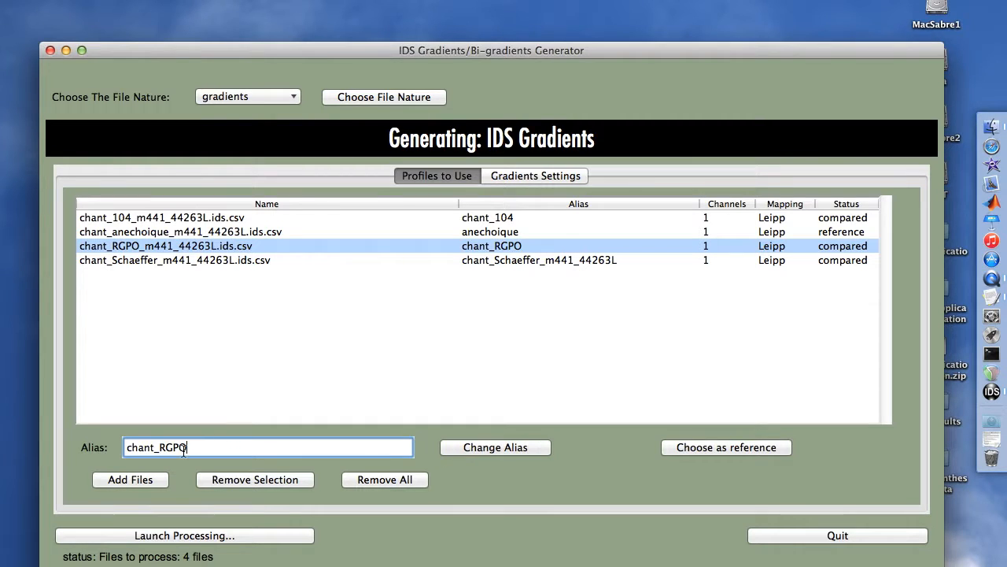
- Change the alias of the chant_Schaeffer_m441_44263L profile to chant_Schaeffer
left_click(185, 259)
left_click(297, 447)
key("BackSpace")
key("BackSpace")
key("BackSpace")
key("BackSpace")
key("BackSpace")
key("BackSpace")
key("BackSpace")
key("BackSpace")
key("BackSpace")
key("BackSpace")
key("BackSpace")
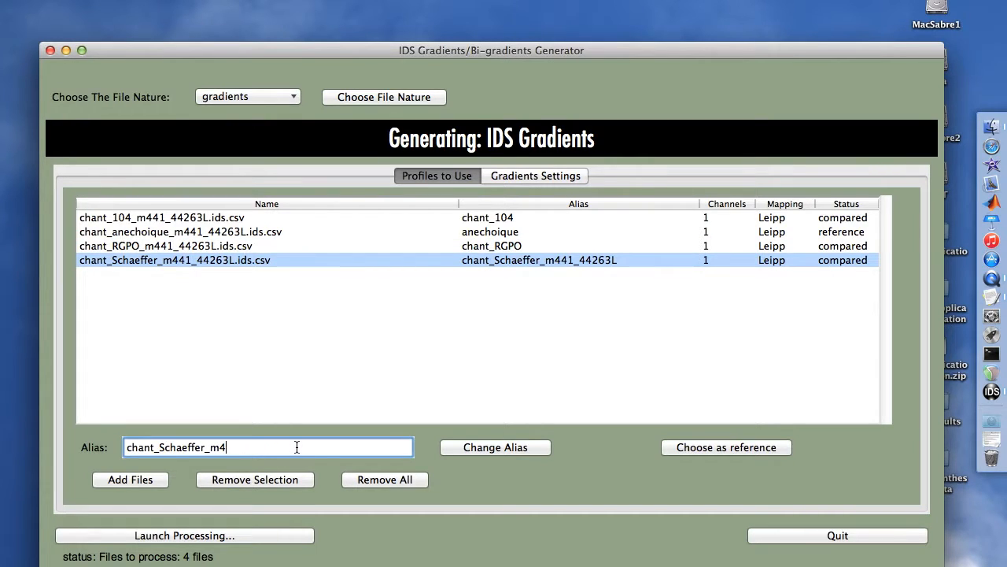
left_click(466, 447)
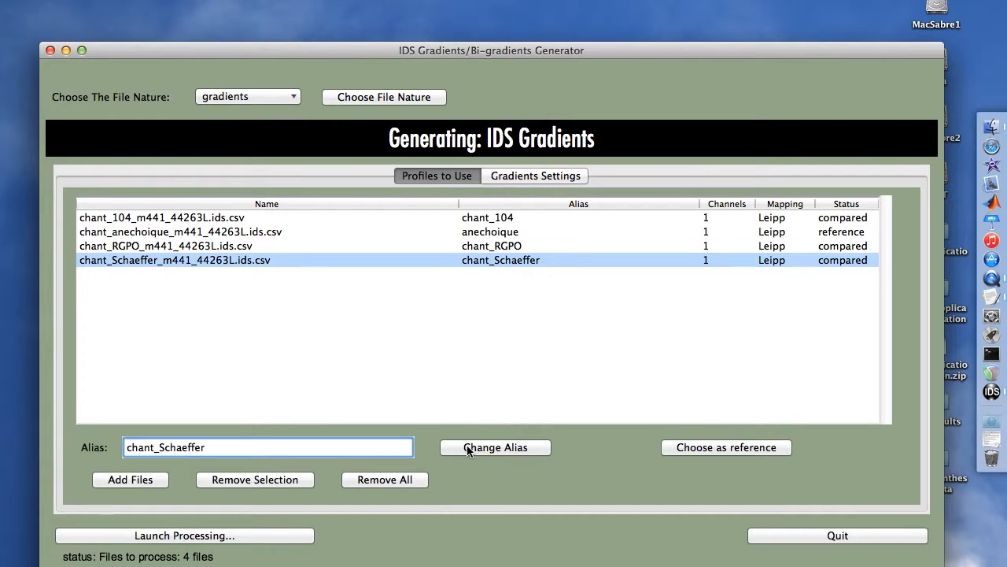
- Launch the gradient processing and view the generated CSV files in the TestGrad folder in a widened Finder window
left_click(83, 539)
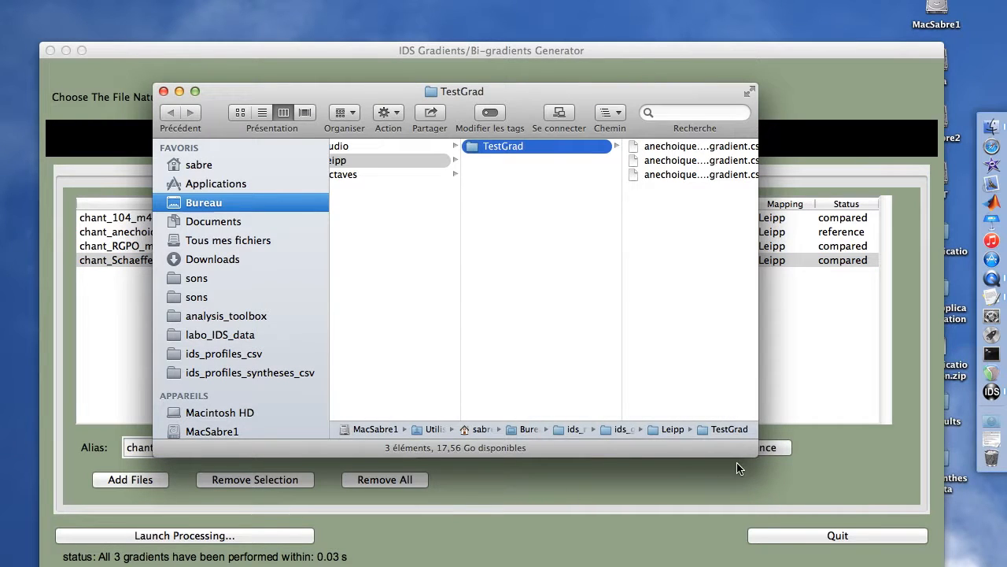
left_click_drag(757, 456, 913, 466)
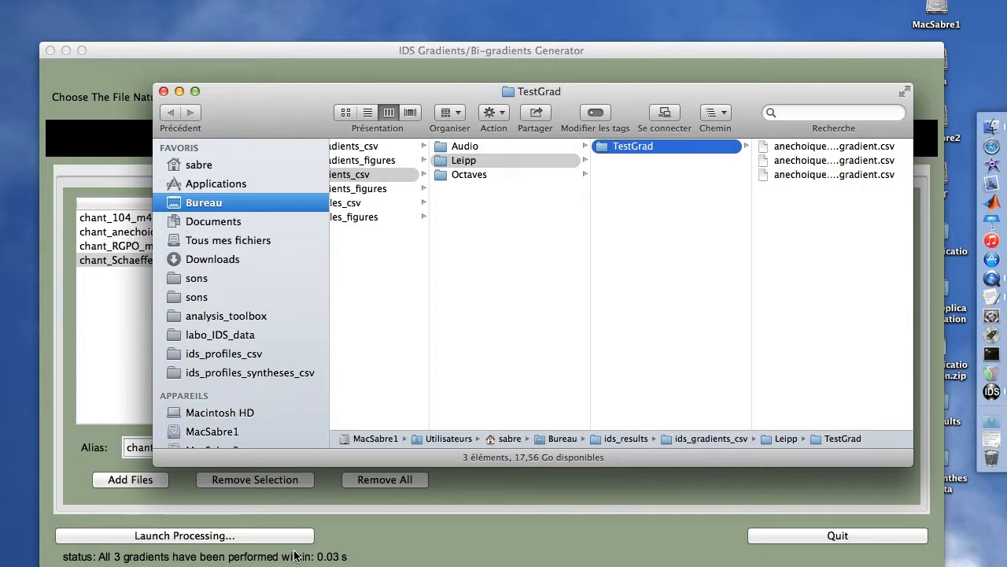
left_click(245, 44)
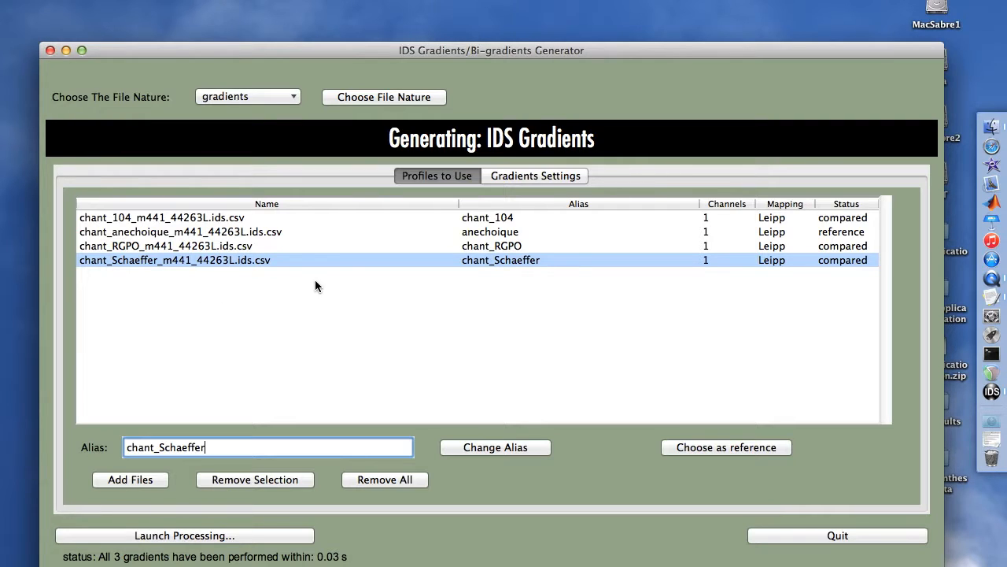
key("super+Tab")
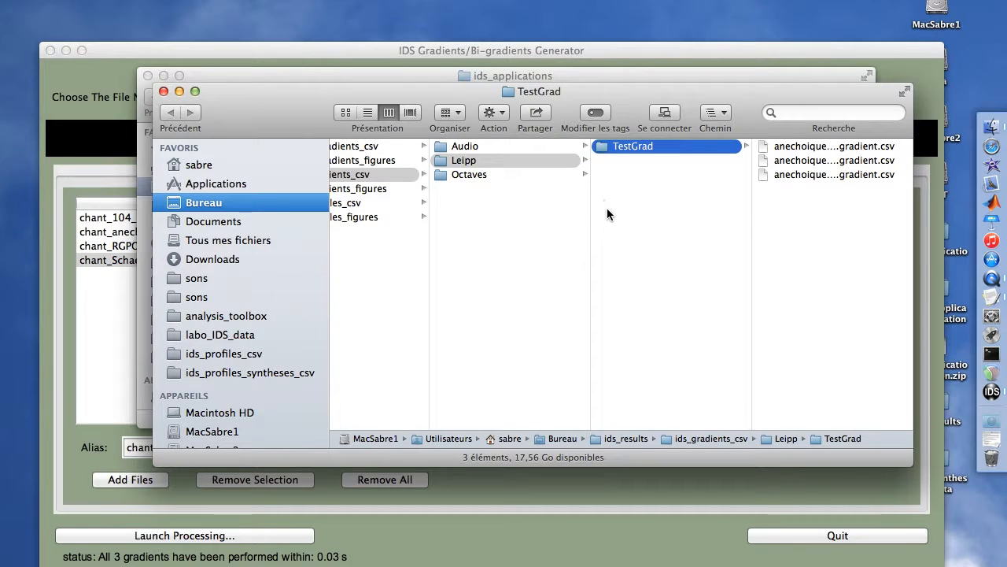
- Set TextEdit as the default application for all CSV files through the file information of anechoique_vs_chant_104.ids.gradient.csv
key("Right")
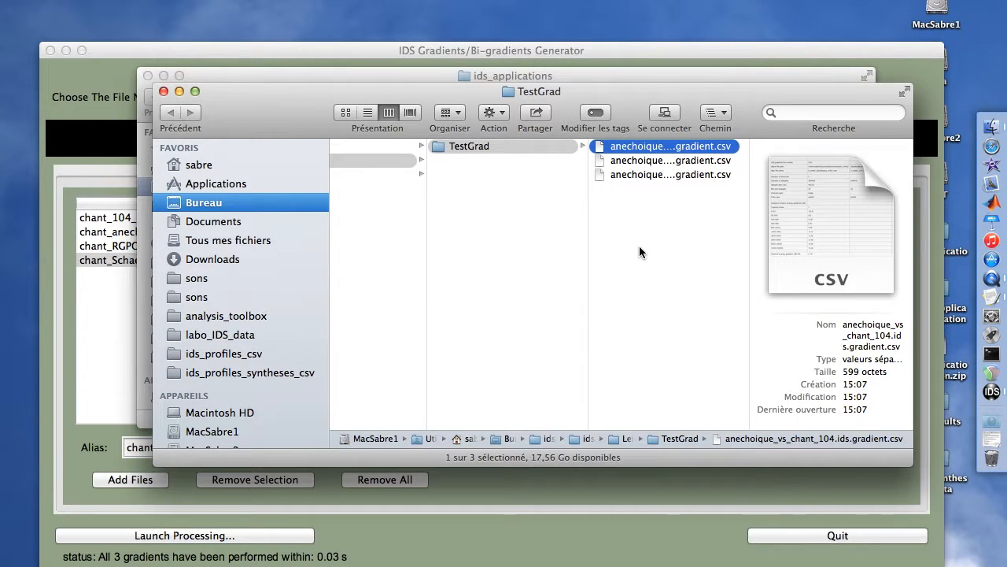
key("super+i")
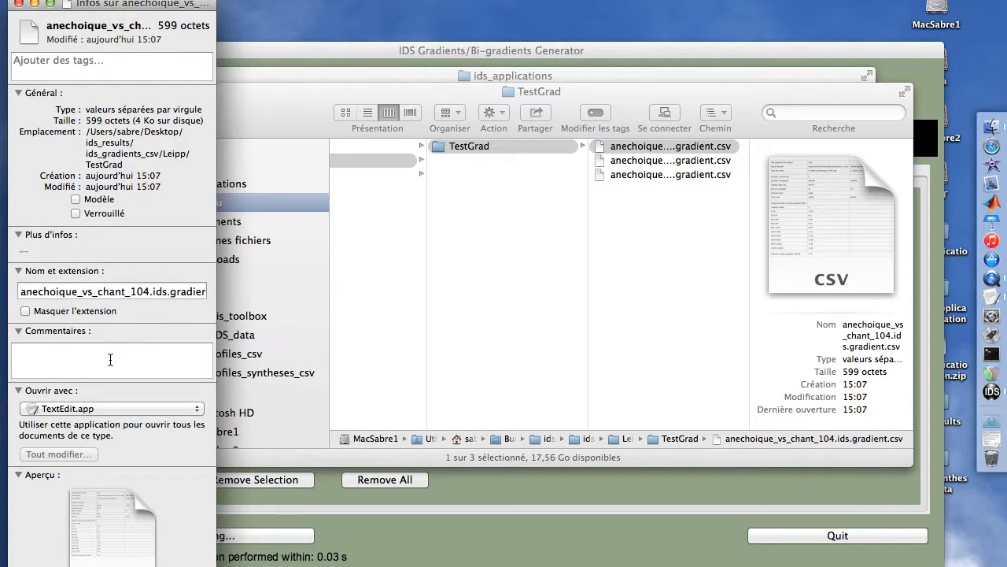
left_click(113, 409)
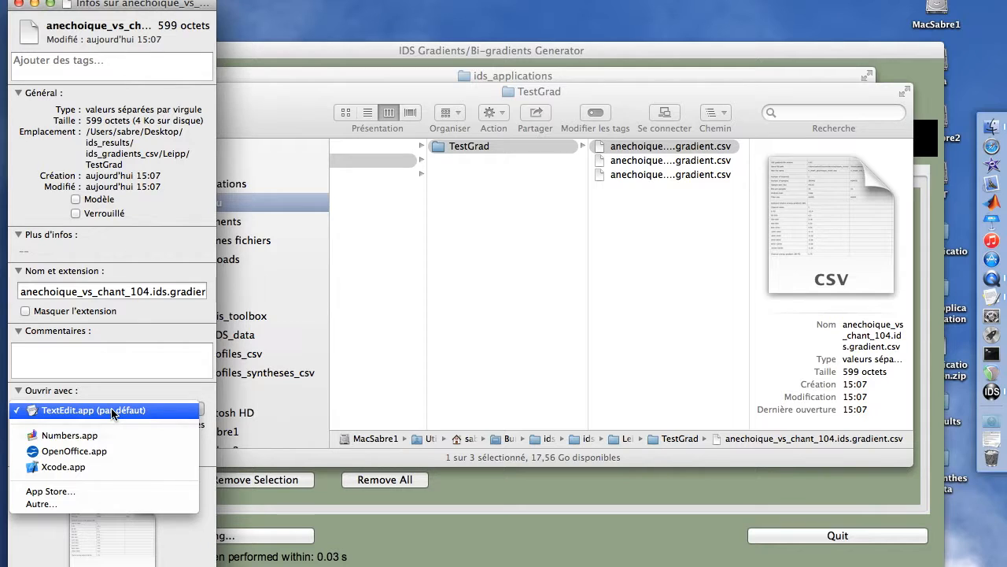
left_click(113, 410)
left_click(84, 465)
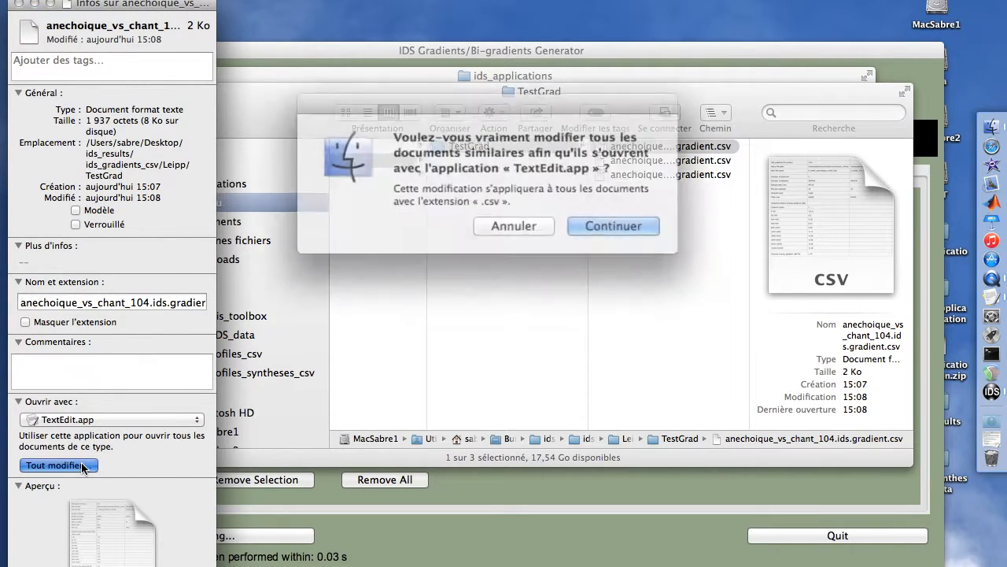
left_click(579, 219)
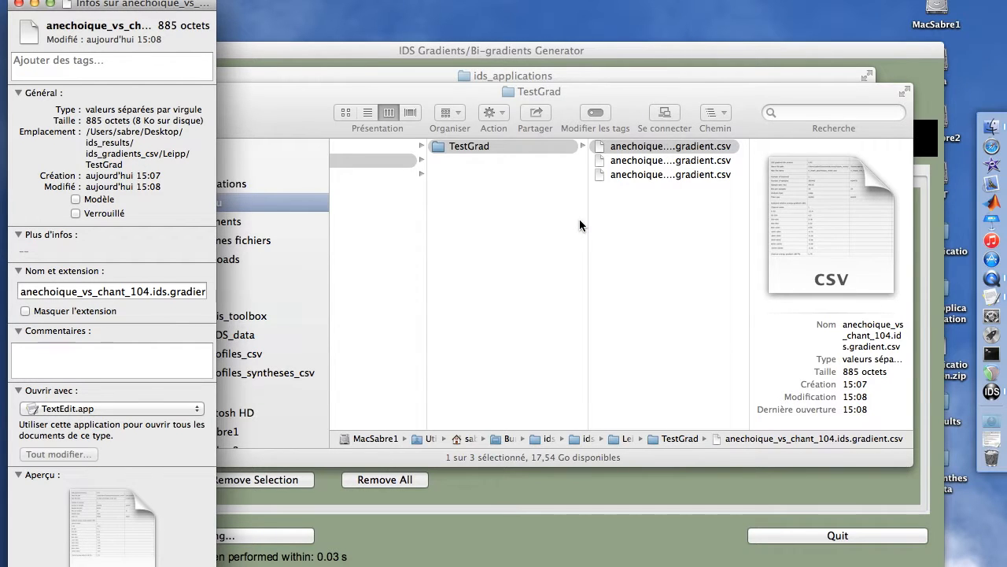
left_click(19, 4)
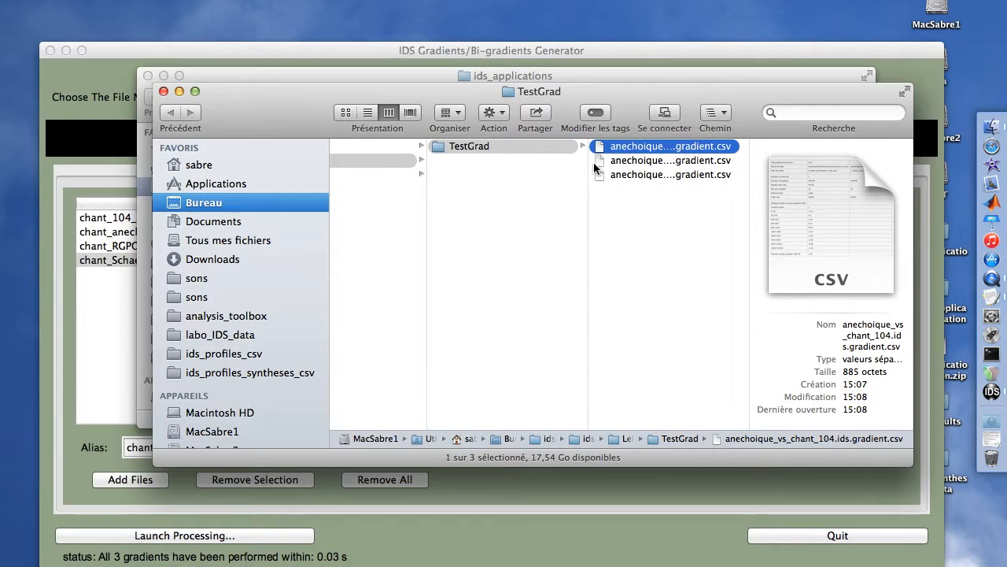
- Show the full gradient file names, open anechoique_vs_chant_104.ids.gradient.csv in TextEdit and widen its window to read the contents
double_click(749, 185)
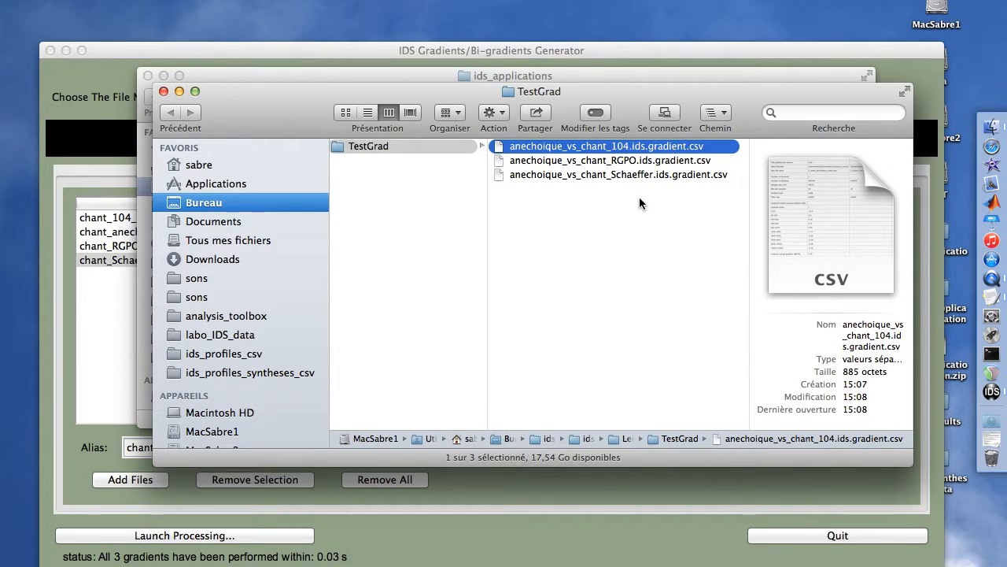
key("super+o")
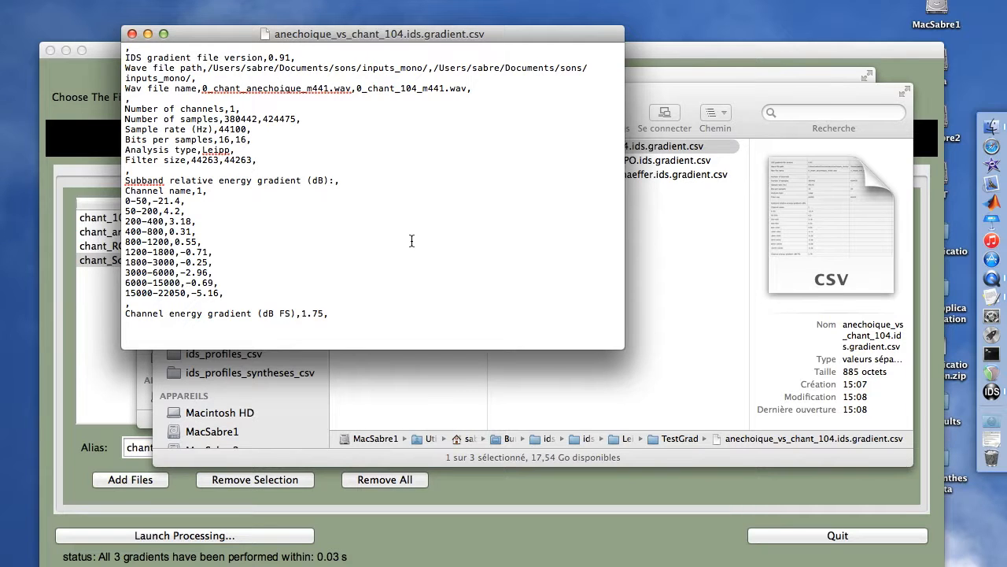
left_click_drag(625, 171, 805, 157)
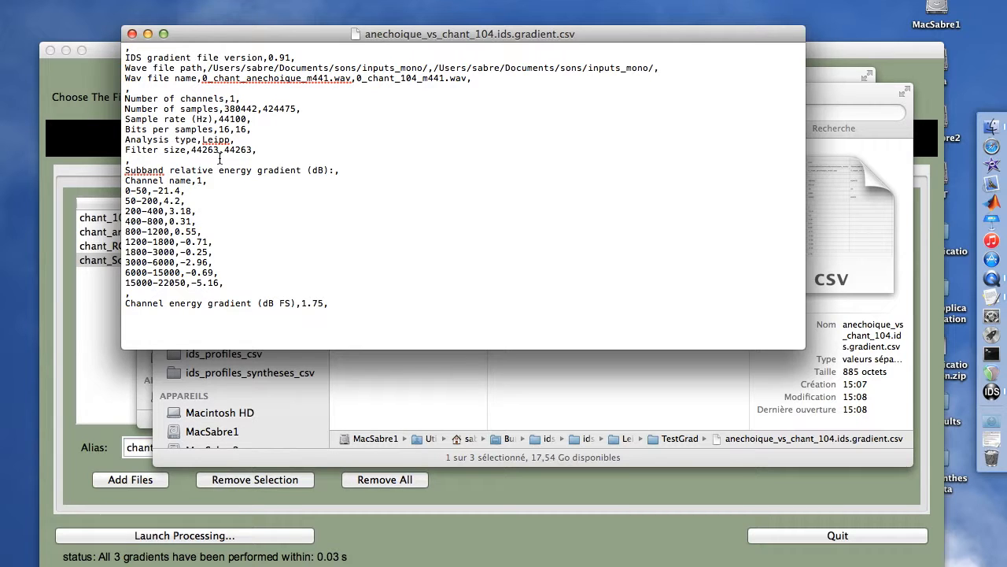
key("space")
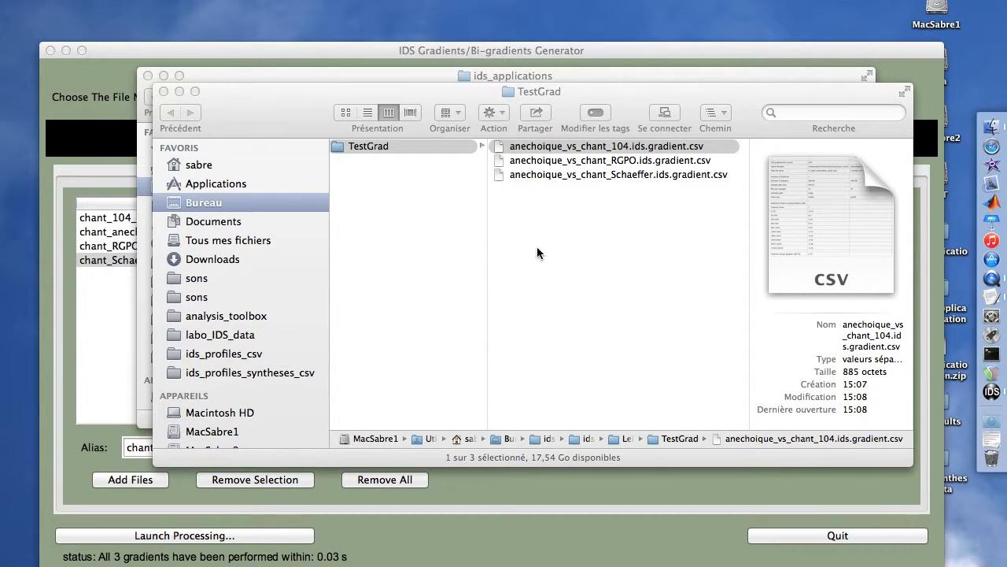
- Preview the chant_104, RGPO and Schaeffer gradient files to examine their subband values, and close the TestGrad window
key("space")
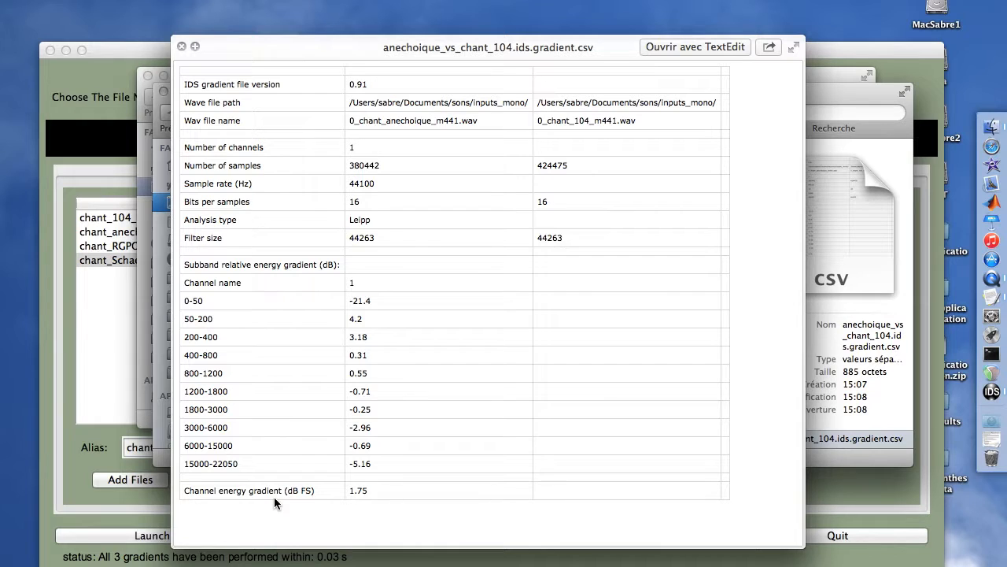
key("Down")
key("Down")
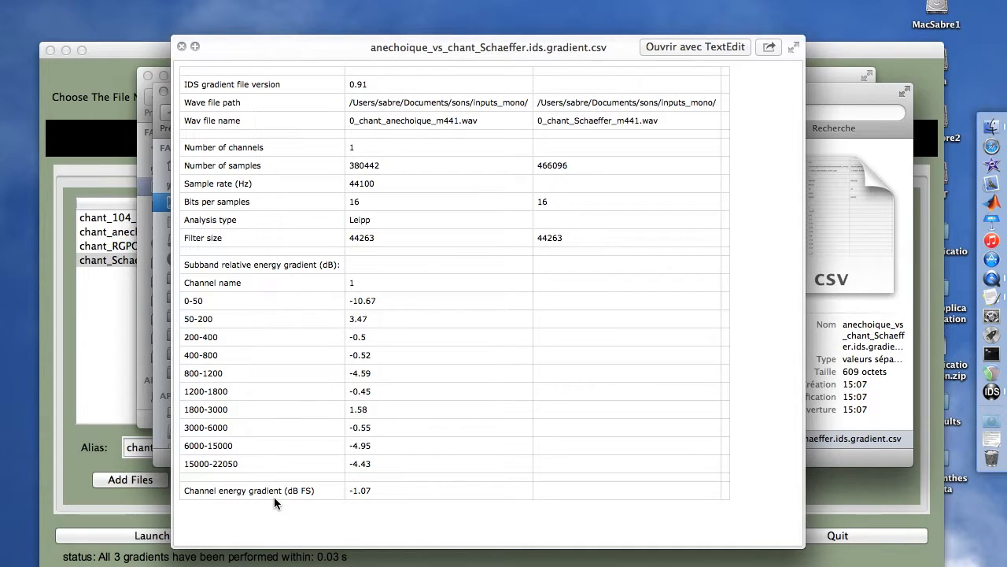
key("Up")
key("Up")
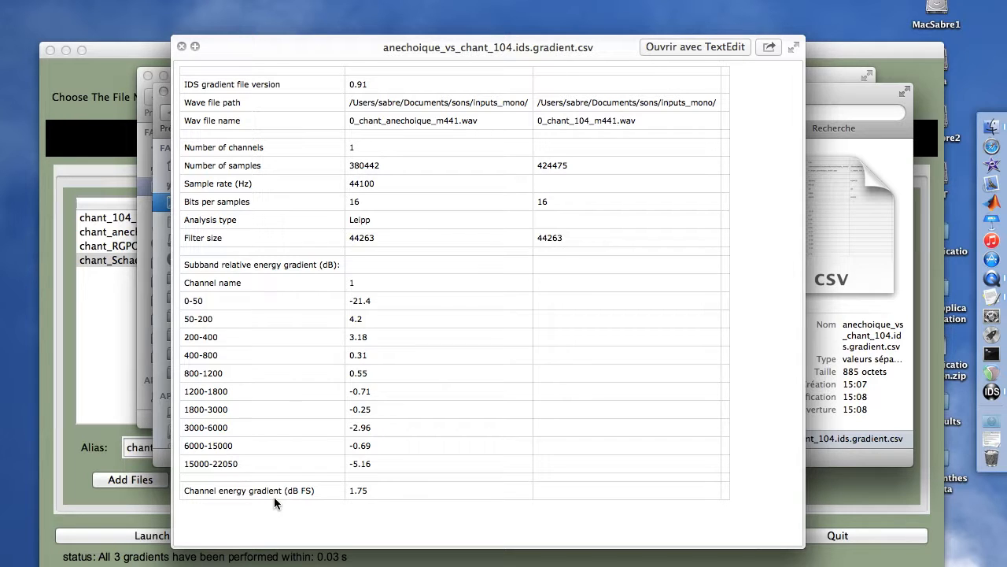
key("space")
key("super+w")
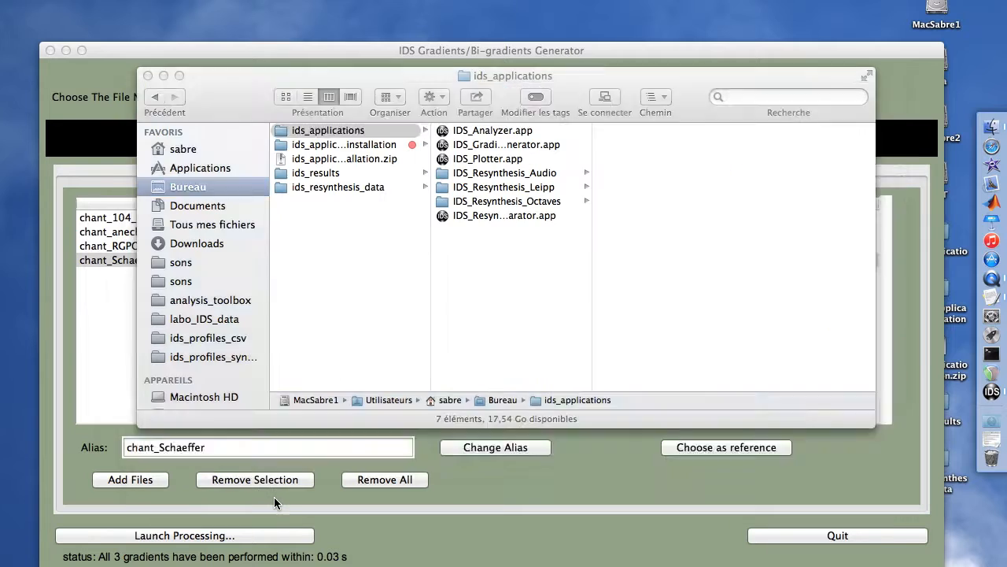
- Switch to the IDS Gradients/Bi-gradients Generator and set the file nature to bi-gradients
key("super+Tab")
key("super+Tab")
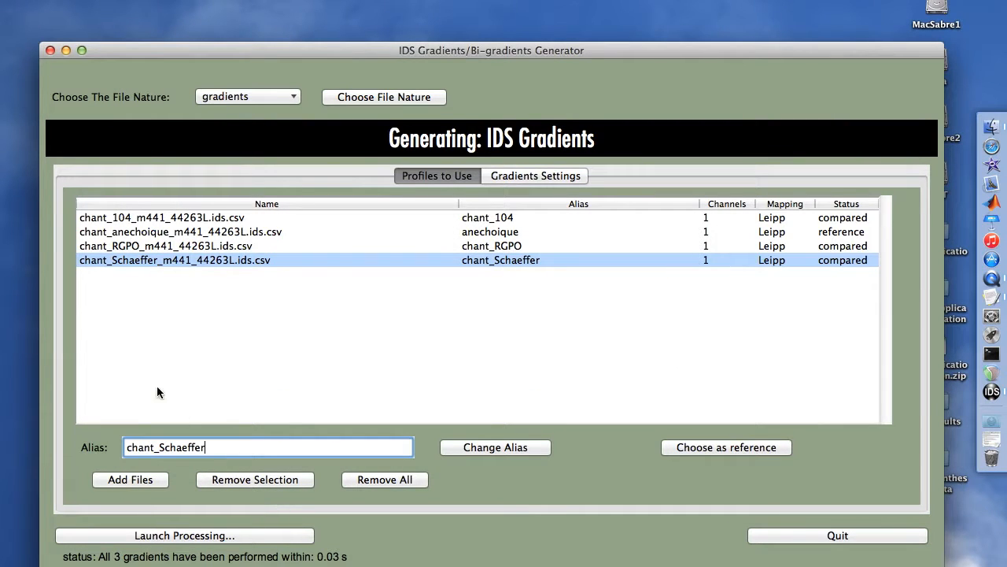
left_click(218, 98)
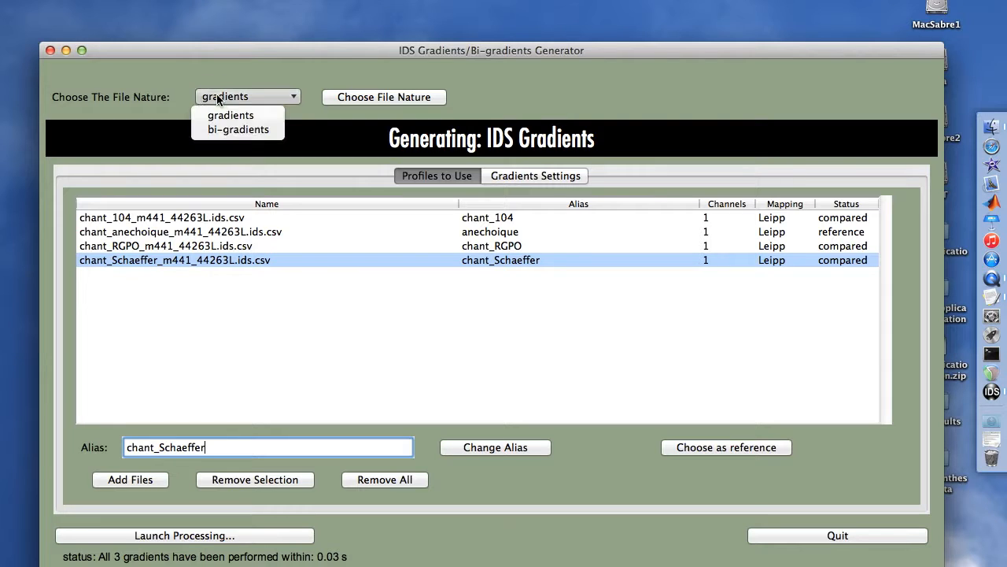
left_click(218, 134)
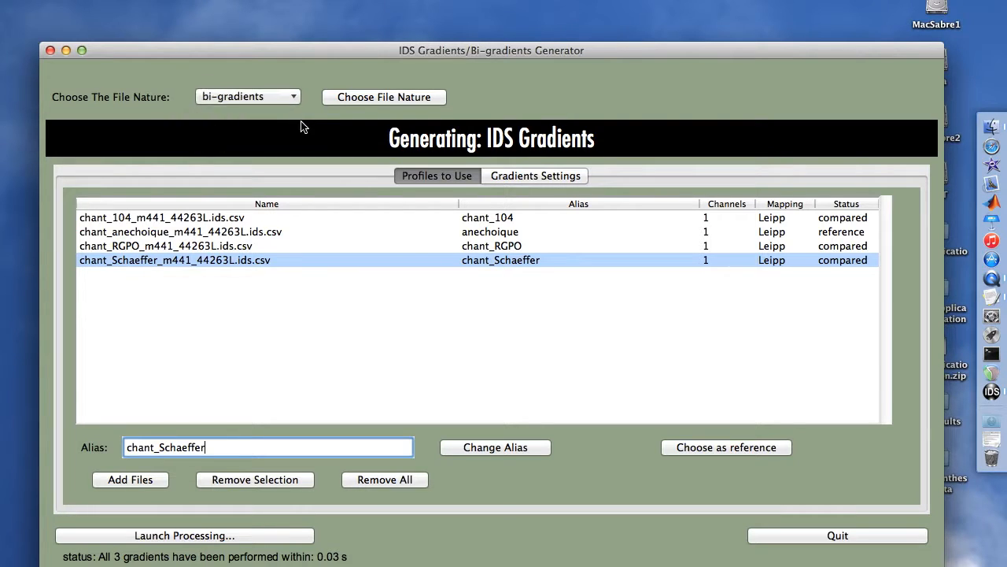
left_click(341, 97)
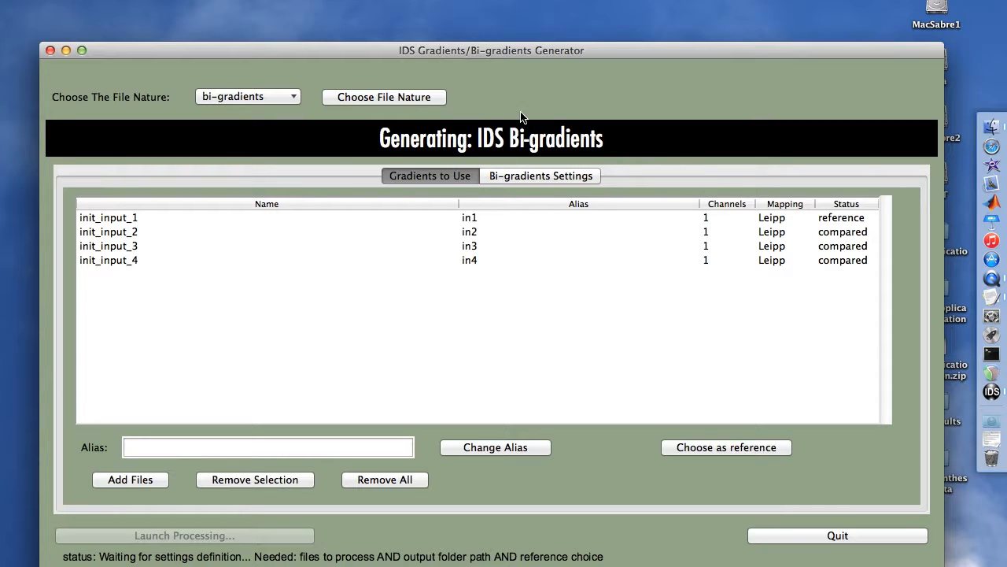
- Set the IDS gradients main folder to ids_gradients_csv/Leipp/TestGrad in the bi-gradients settings
left_click(496, 180)
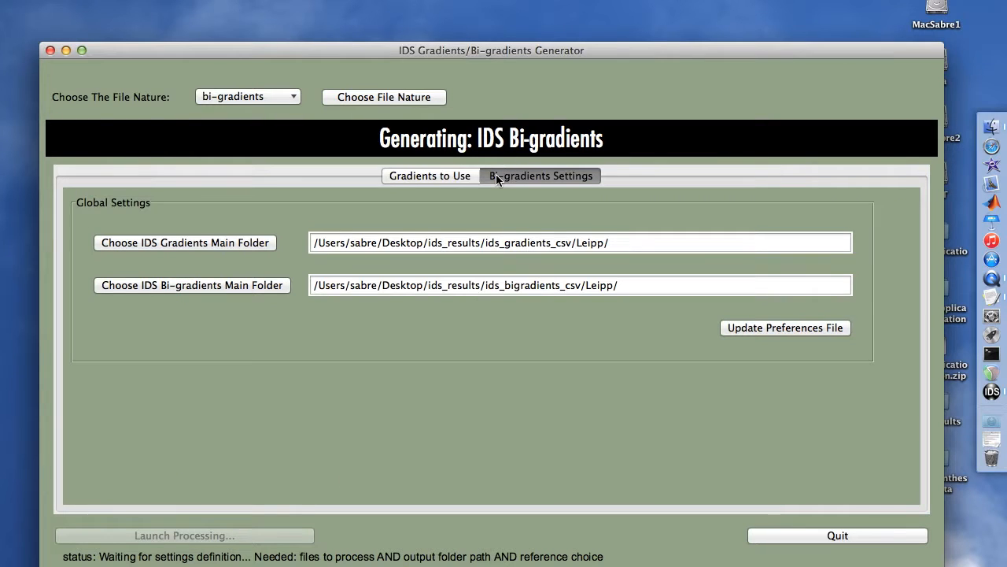
left_click(125, 244)
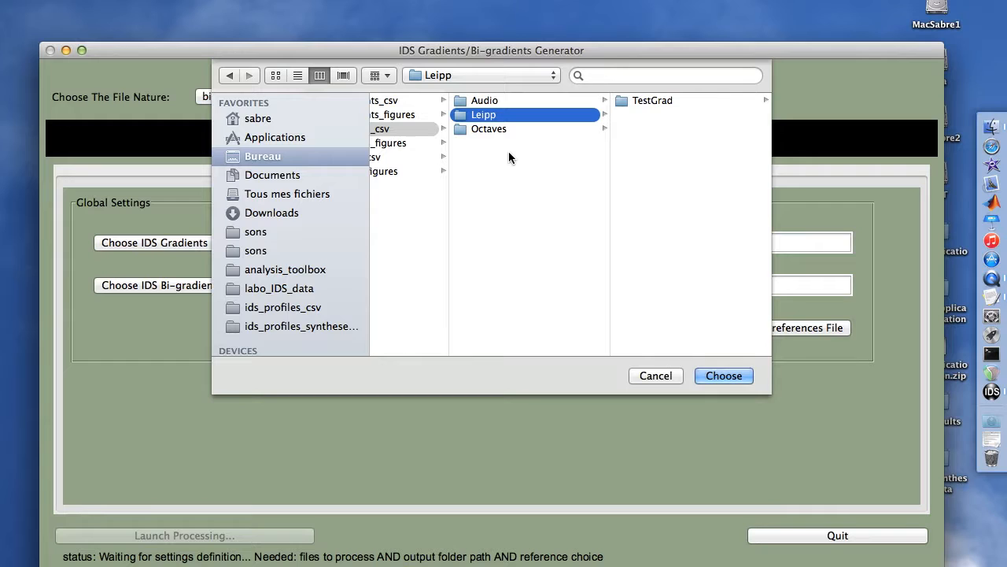
key("Right")
key("Return")
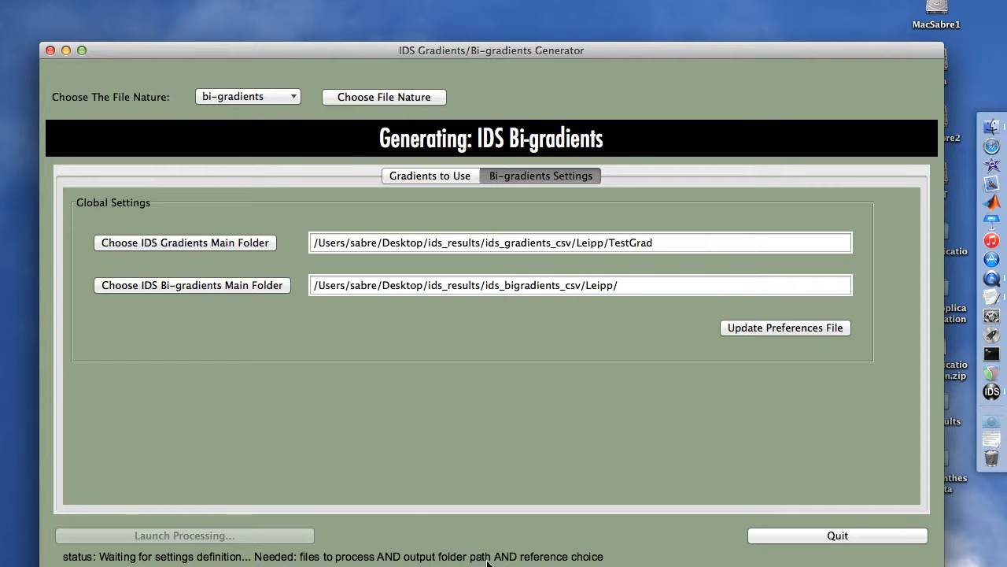
- Create a TestBigrad folder in ids_bigradients_csv/Leipp and choose it as the IDS bi-gradients main folder
left_click(110, 286)
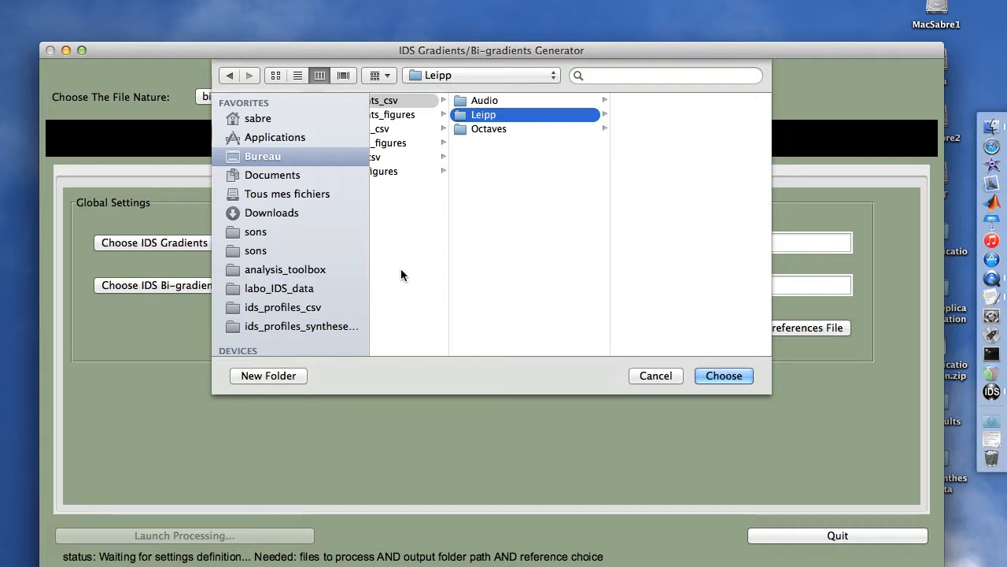
left_click(279, 375)
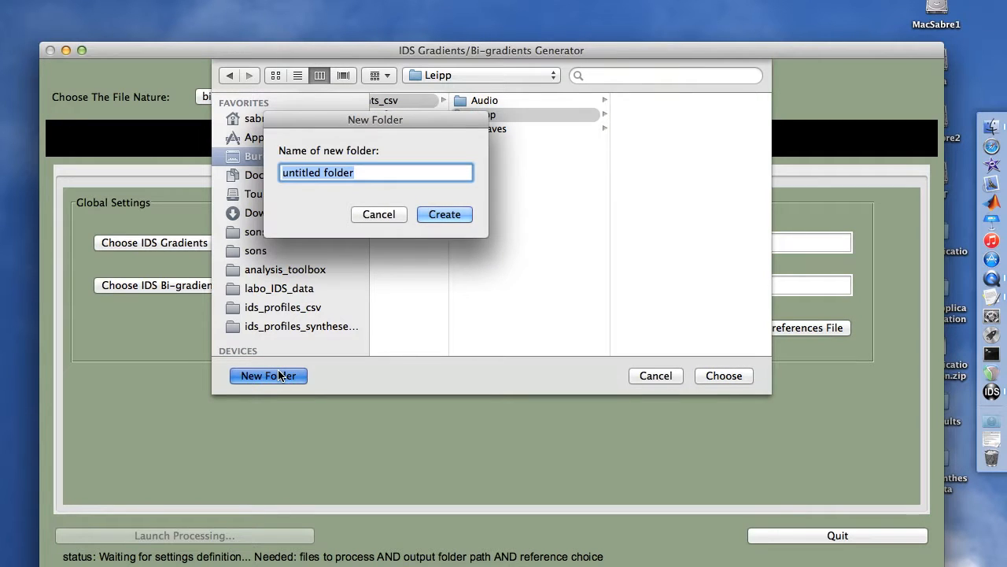
type("Test")
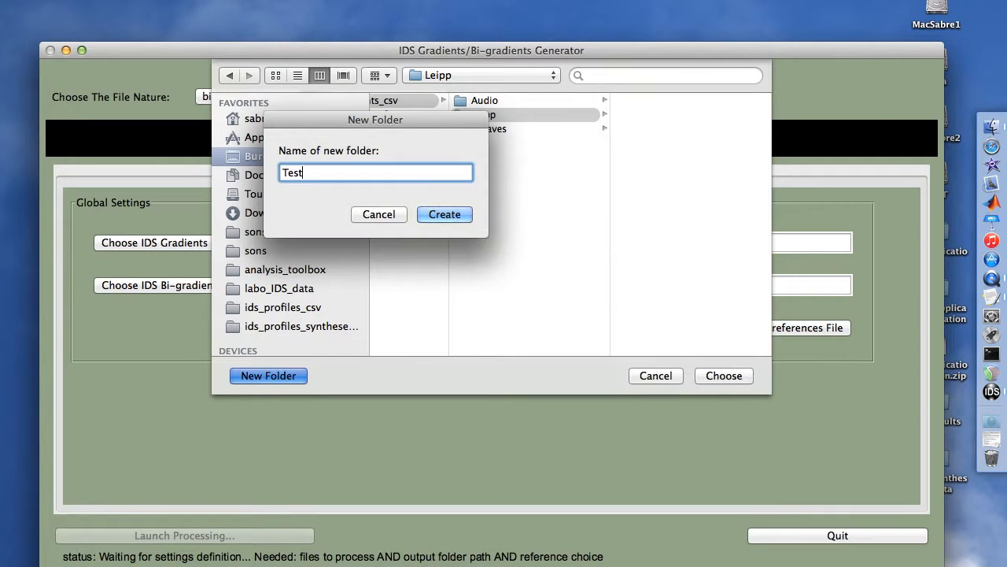
type("Bigrad")
key("Return")
key("Return")
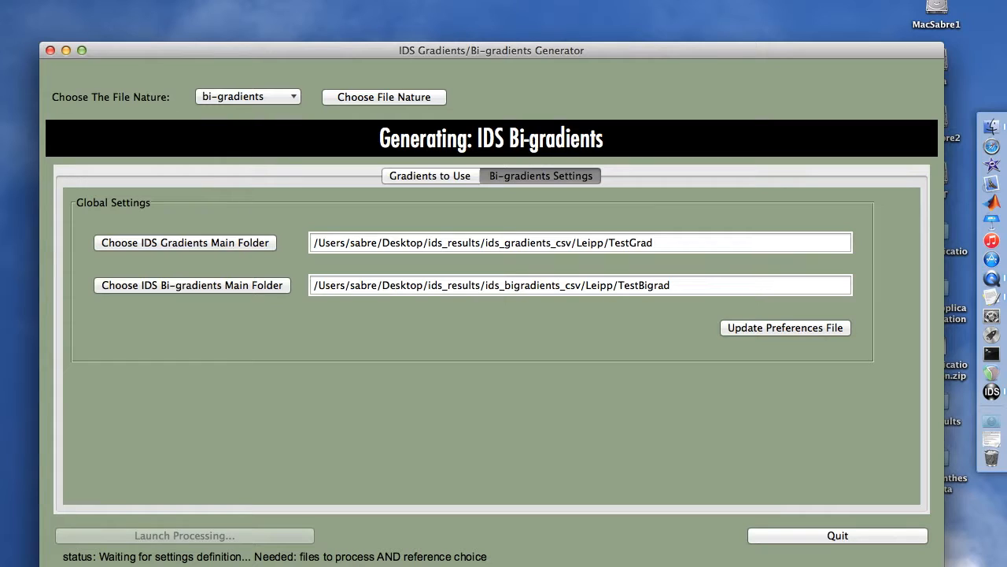
- Load the three anechoique gradient CSV files from the TestGrad folder as the gradients to use
left_click(404, 179)
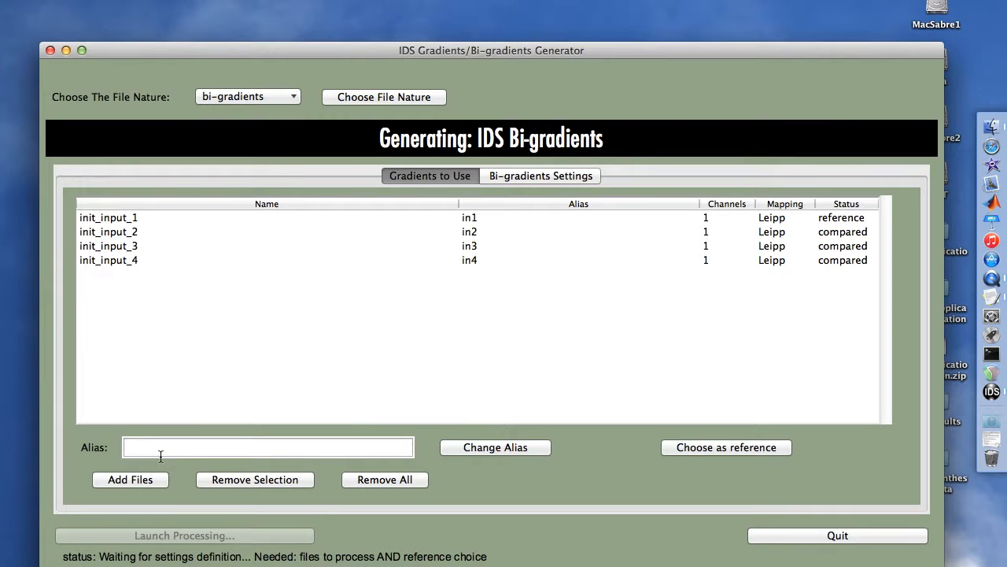
left_click(140, 479)
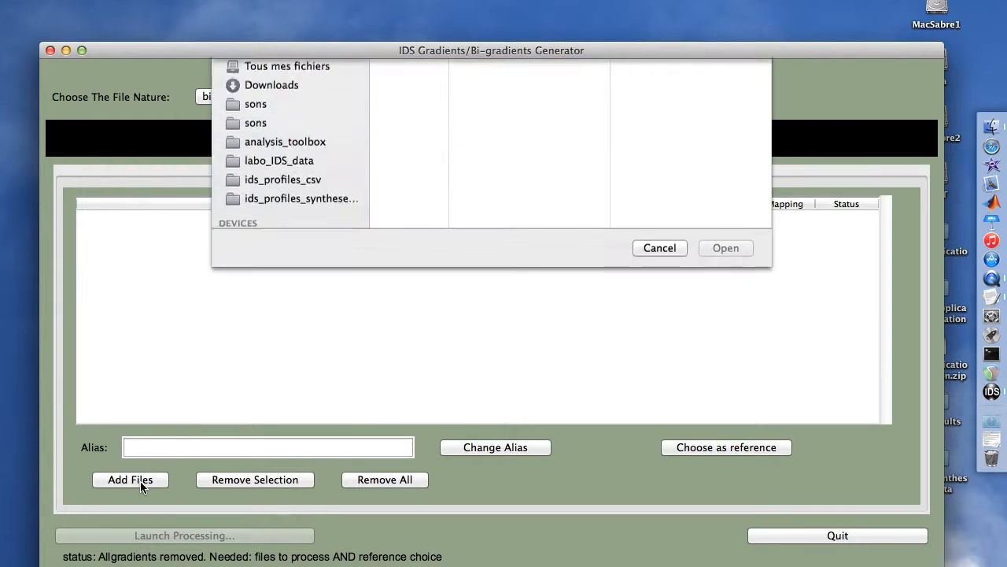
left_click_drag(672, 179, 685, 105)
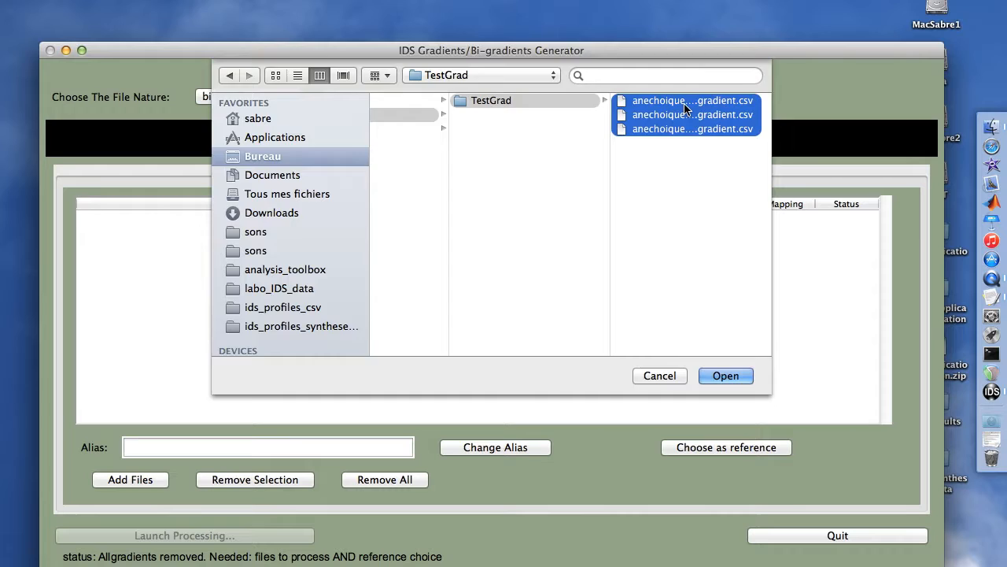
key("Return")
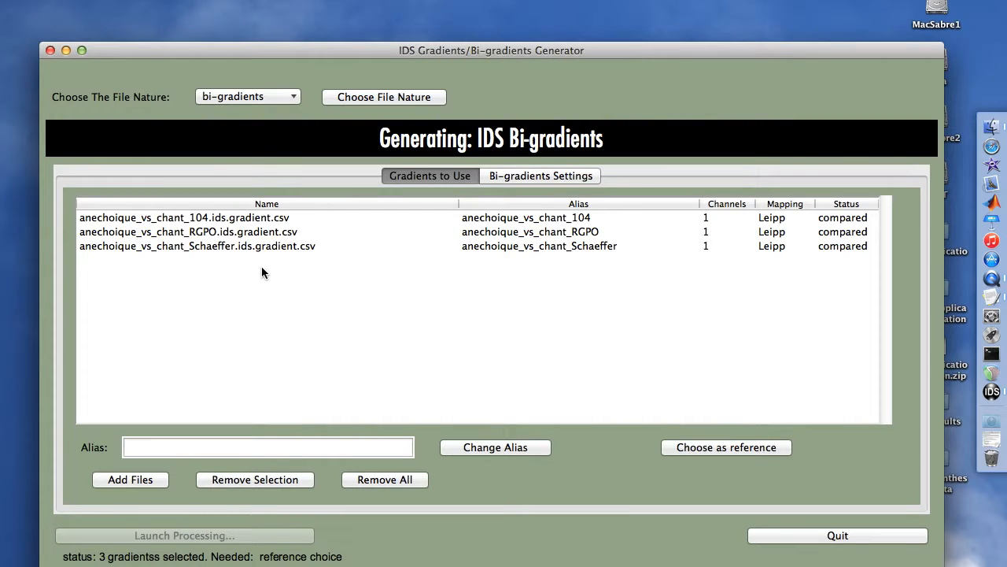
- Choose anechoique_vs_chant_104 as the reference gradient and launch the bi-gradient processing
left_click(222, 221)
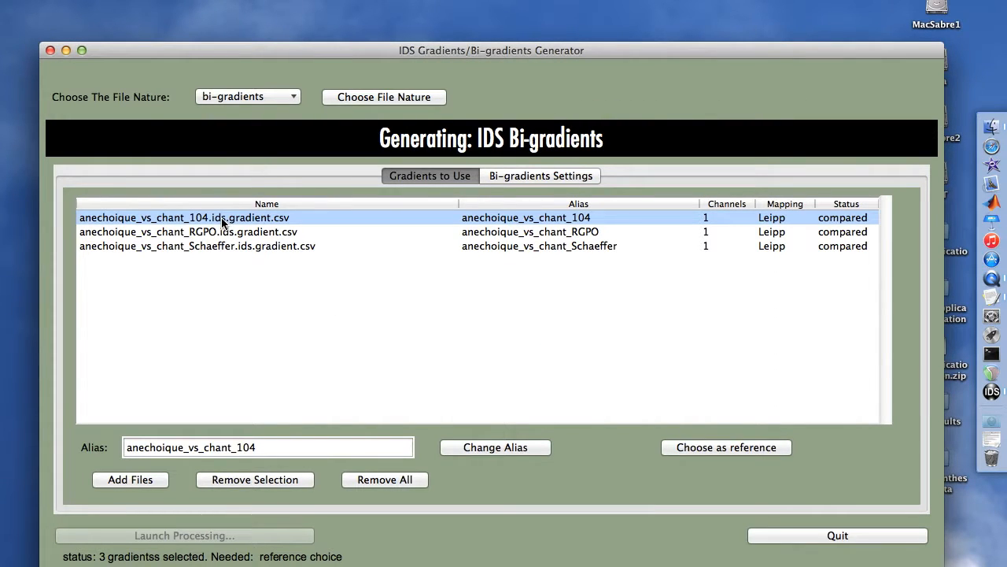
left_click(692, 447)
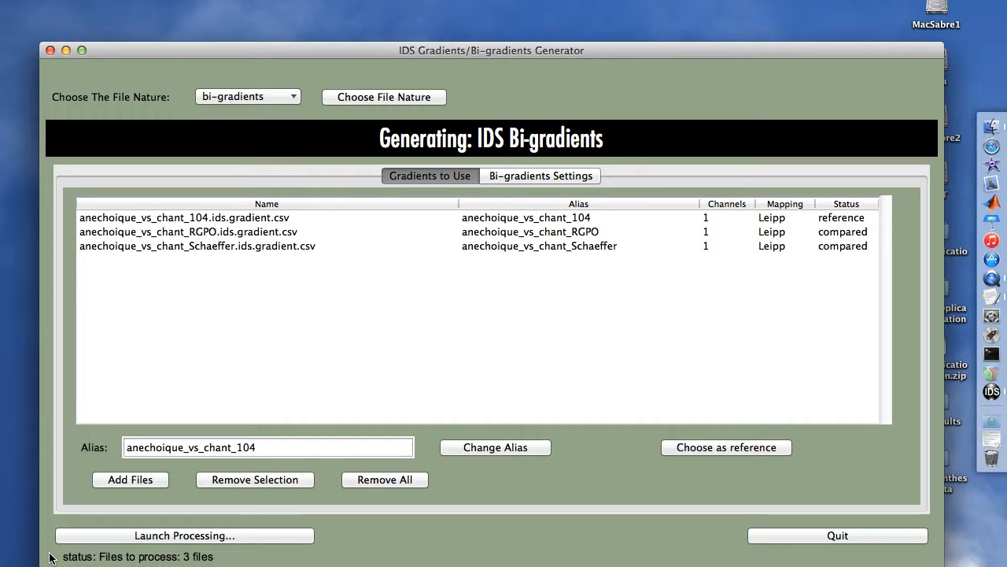
left_click(99, 538)
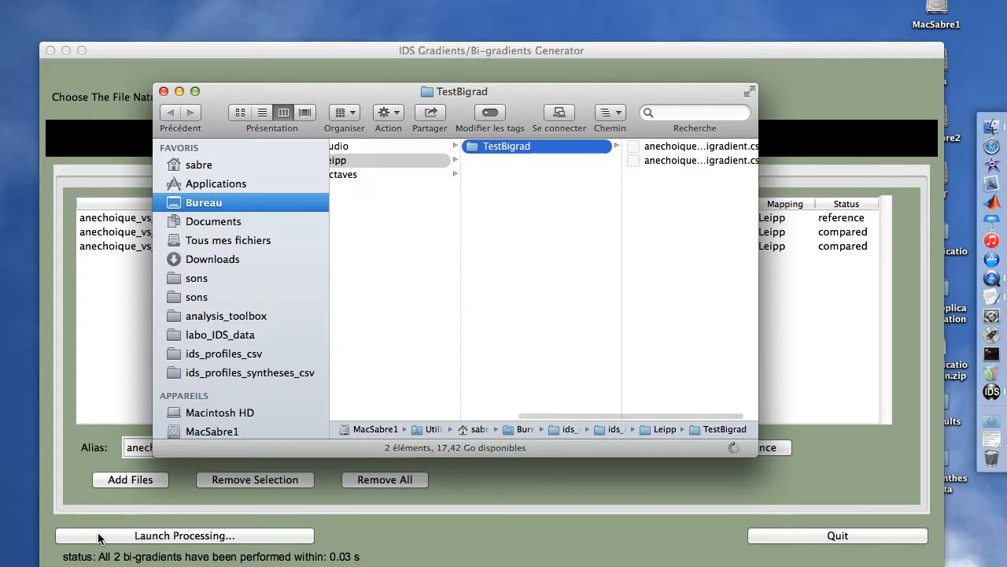
- Widen the TestBigrad Finder window and its file column to read the full bi-gradient file names
left_click_drag(757, 454, 955, 471)
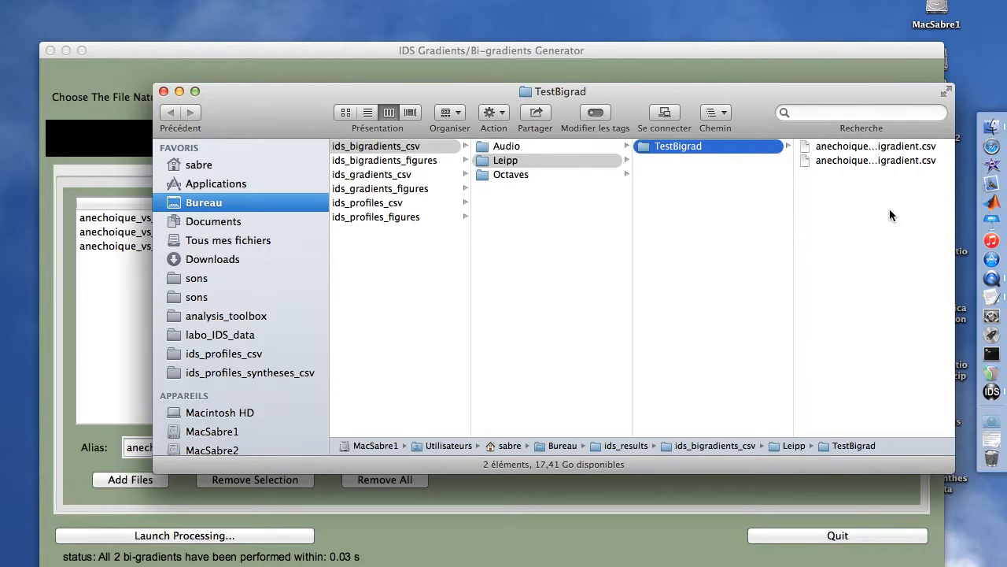
key("Right")
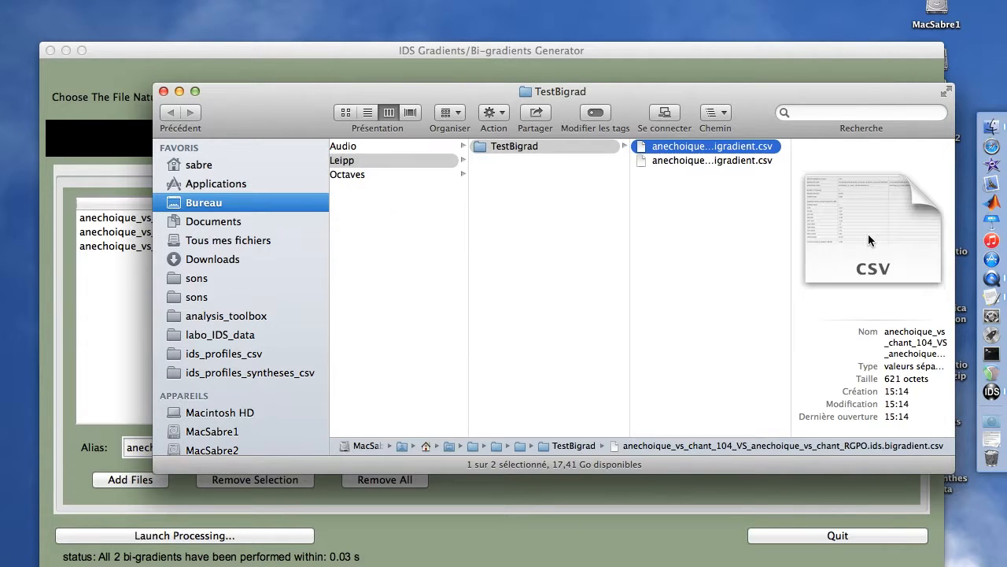
double_click(792, 227)
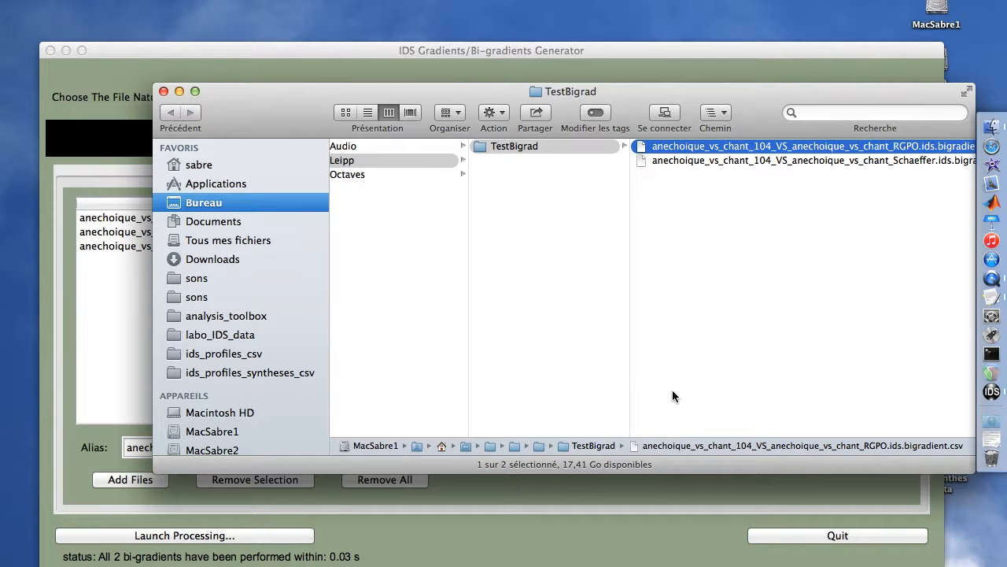
- Make TextEdit the default application for all .csv files through the RGPO bi-gradient file's info, and close the info window
key("super+i")
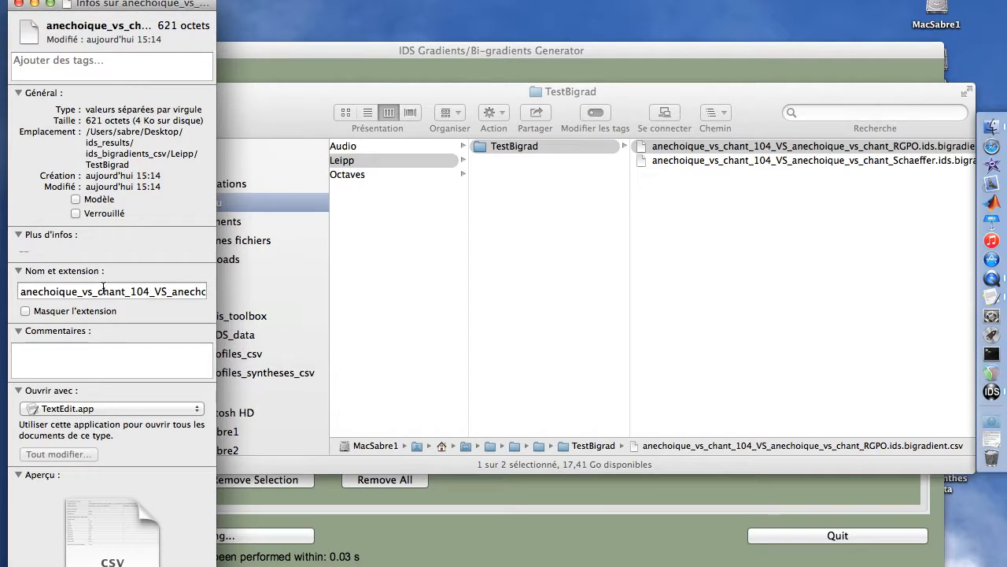
left_click(92, 410)
left_click(92, 409)
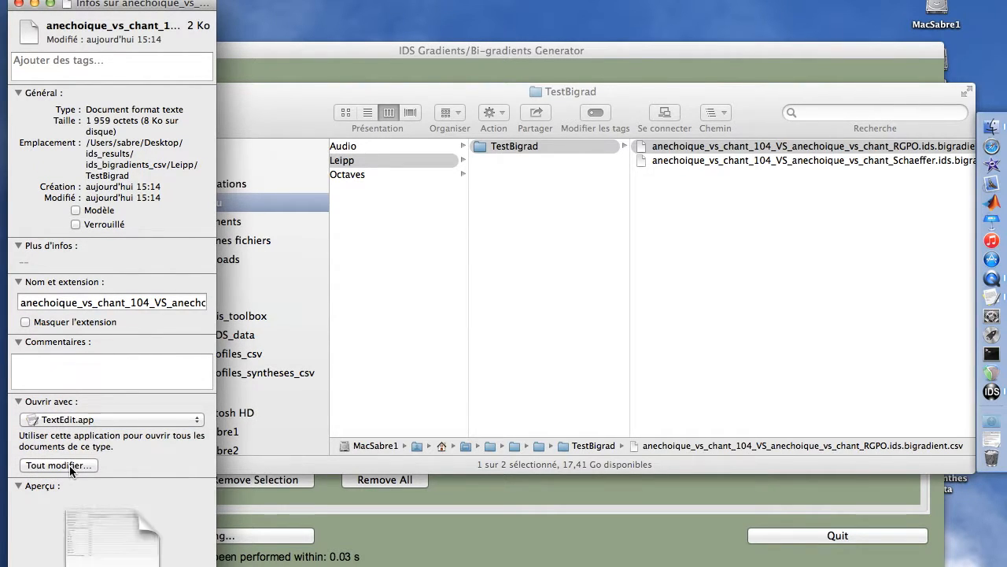
left_click(69, 465)
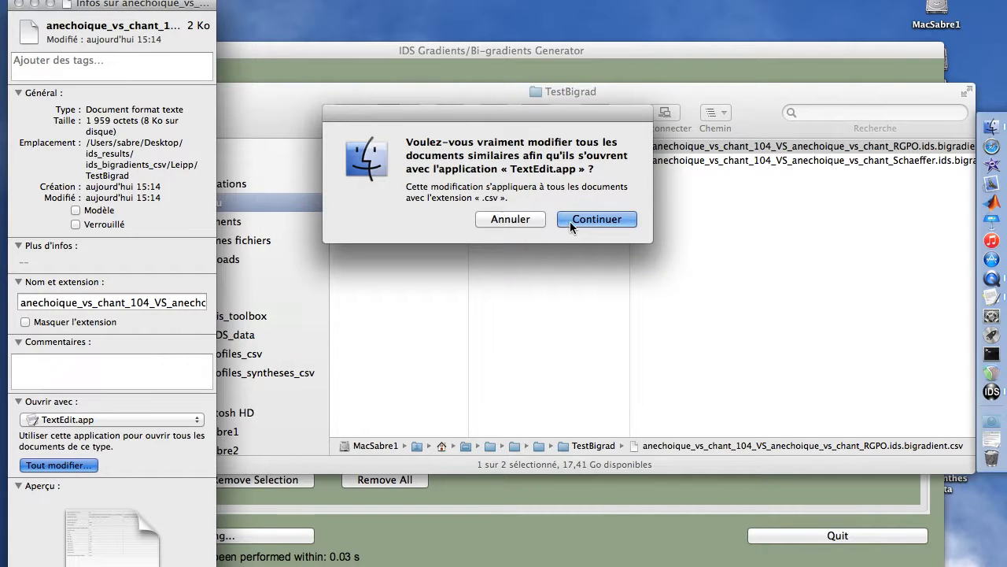
left_click(571, 222)
key("super+w")
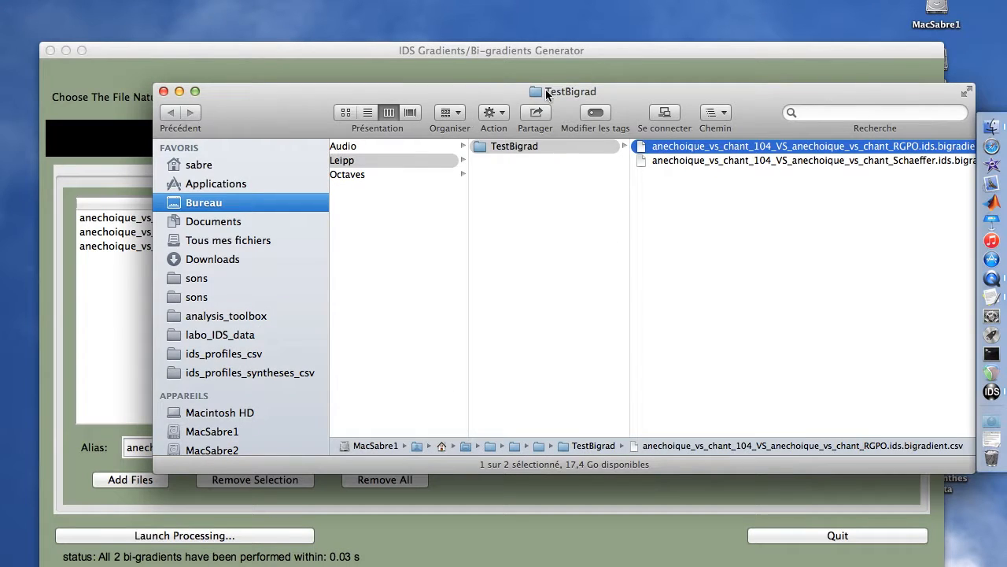
- Open the Schaeffer bi-gradient CSV in TextEdit, widen its window to read the contents, and close the file
key("Down")
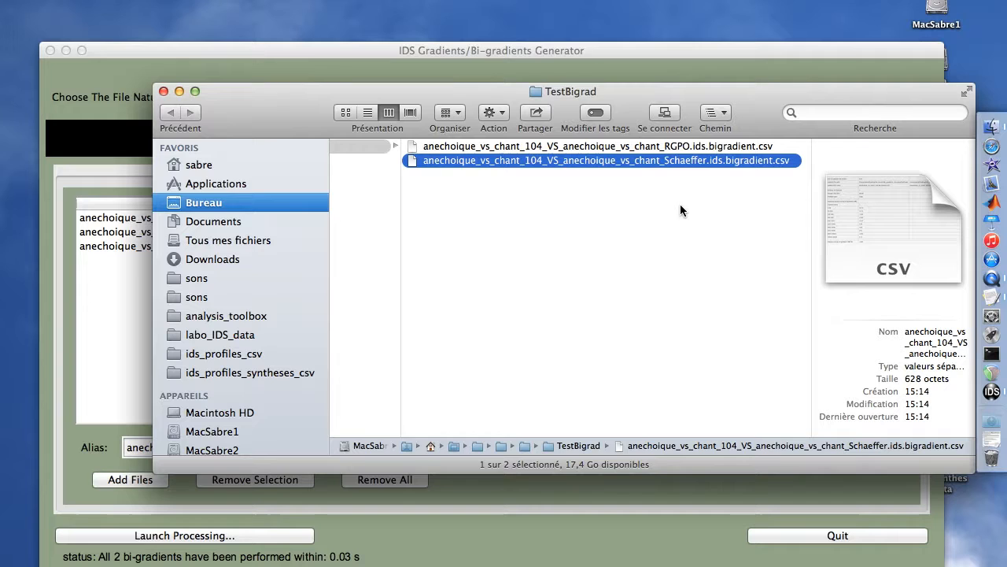
key("super+o")
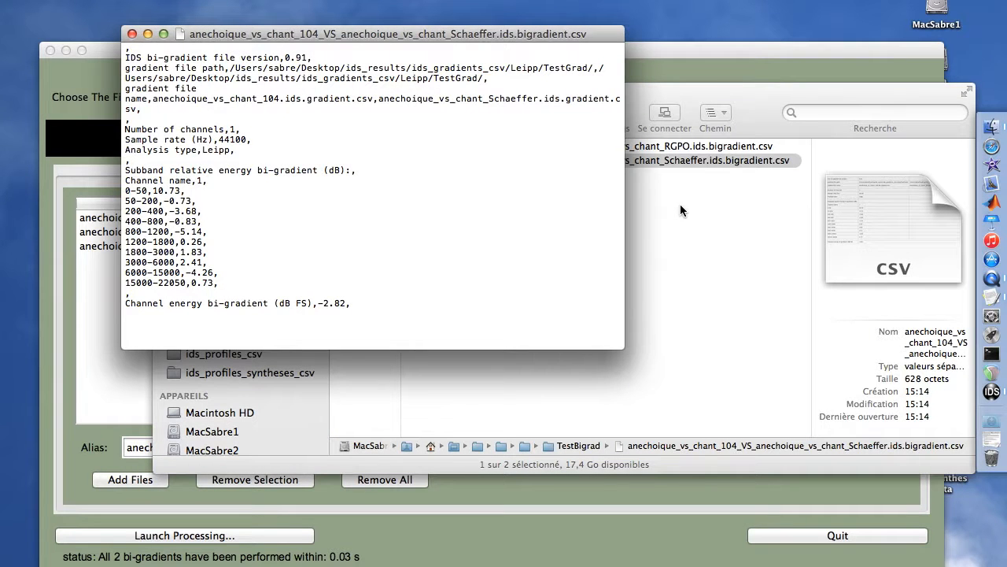
left_click_drag(624, 197, 875, 191)
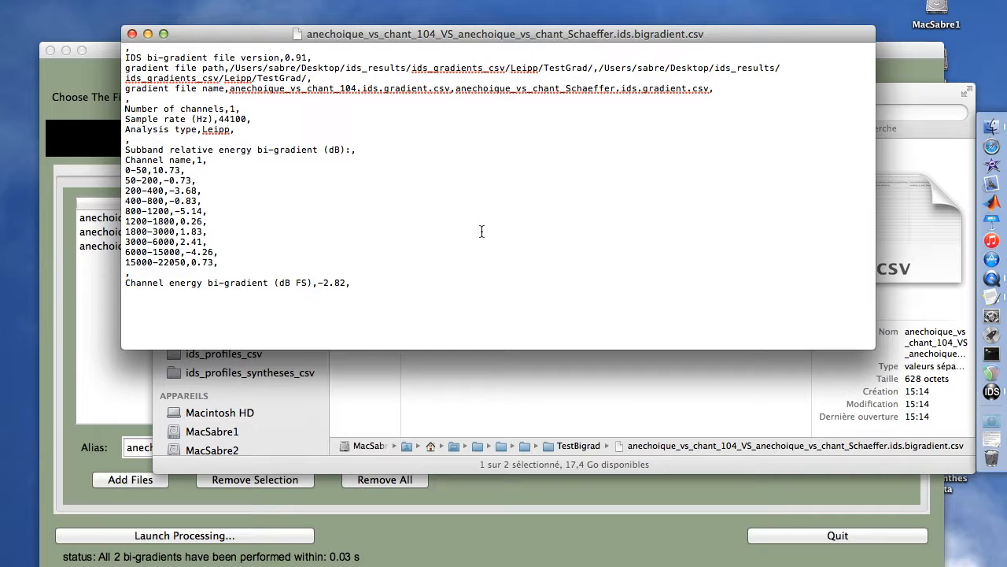
key("super+w")
- Preview the RGPO bi-gradient CSV in Quick Look and alternate with the Schaeffer one to compare their subband values
key("Up")
key("space")
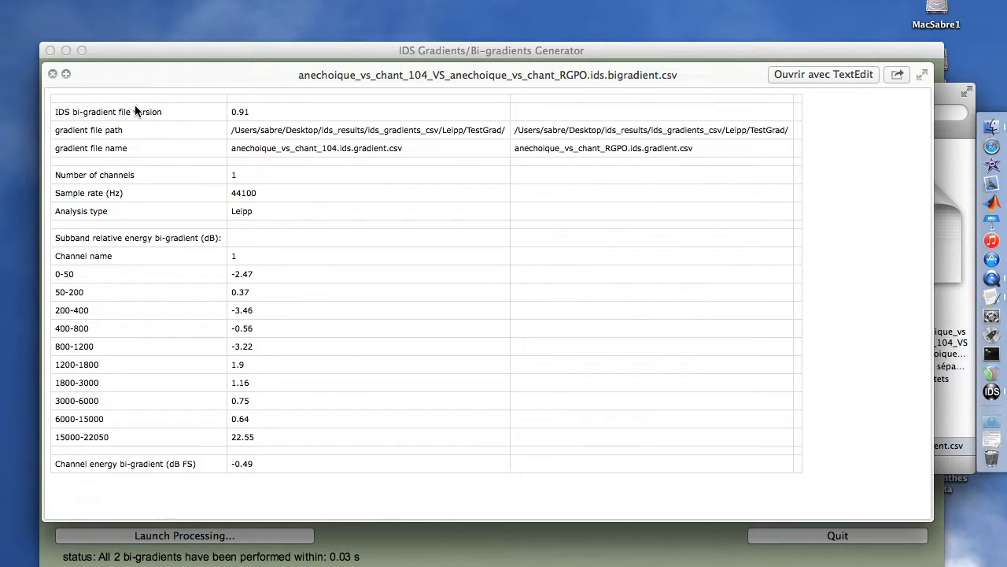
key("Down")
key("Up")
key("Down")
key("Up")
key("Down")
key("Up")
key("space")
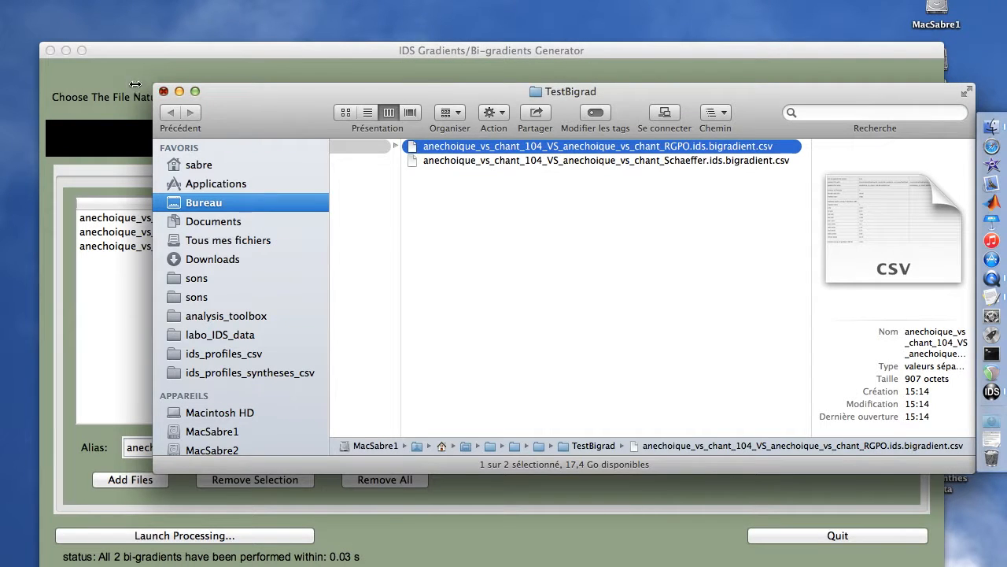
- Close the TestBigrad Finder window and return to the IDS Gradients/Bi-gradients Generator
key("super+w")
key("super+Tab")
key("super+Tab")
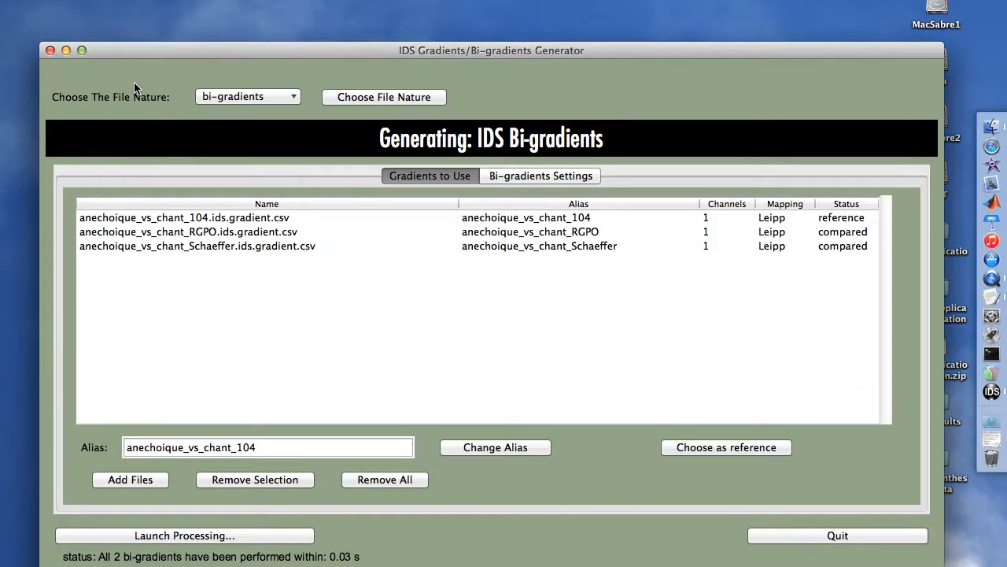